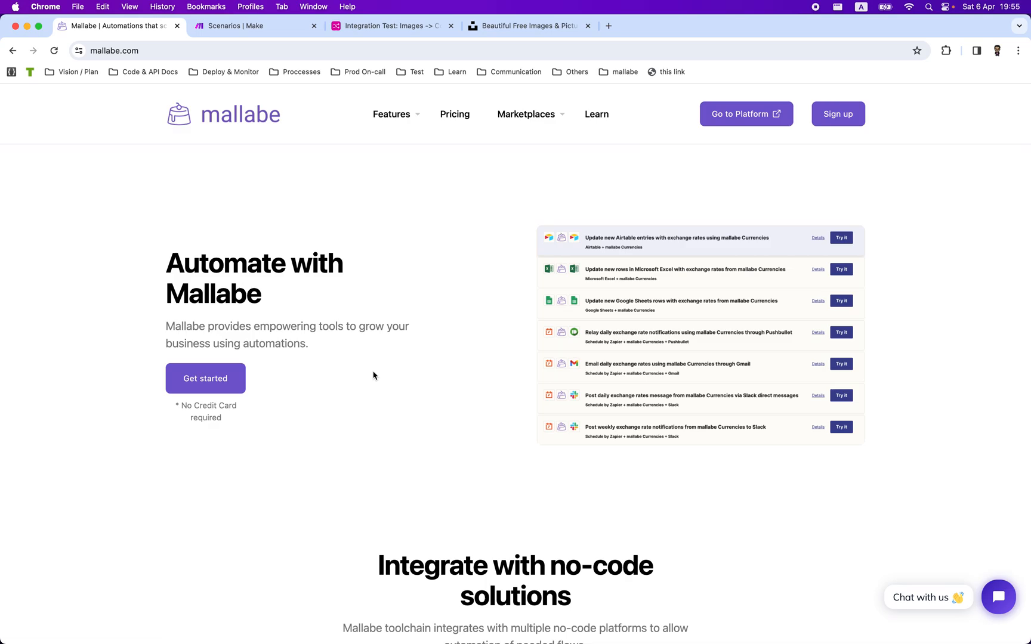
{"action": "left_click", "coordinate": [256, 26]}
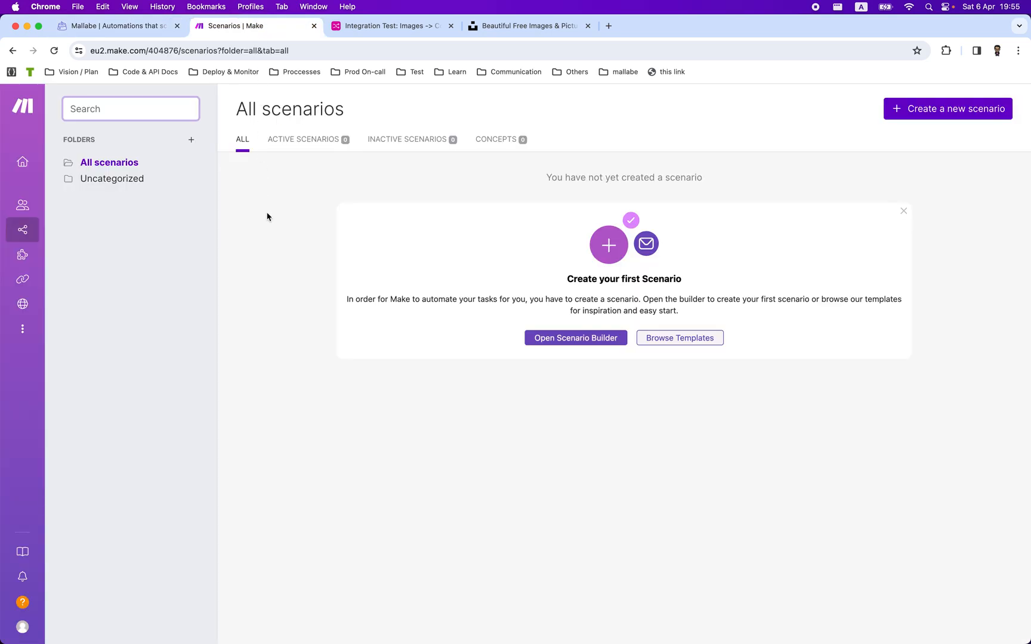
{"action": "left_click", "coordinate": [547, 340]}
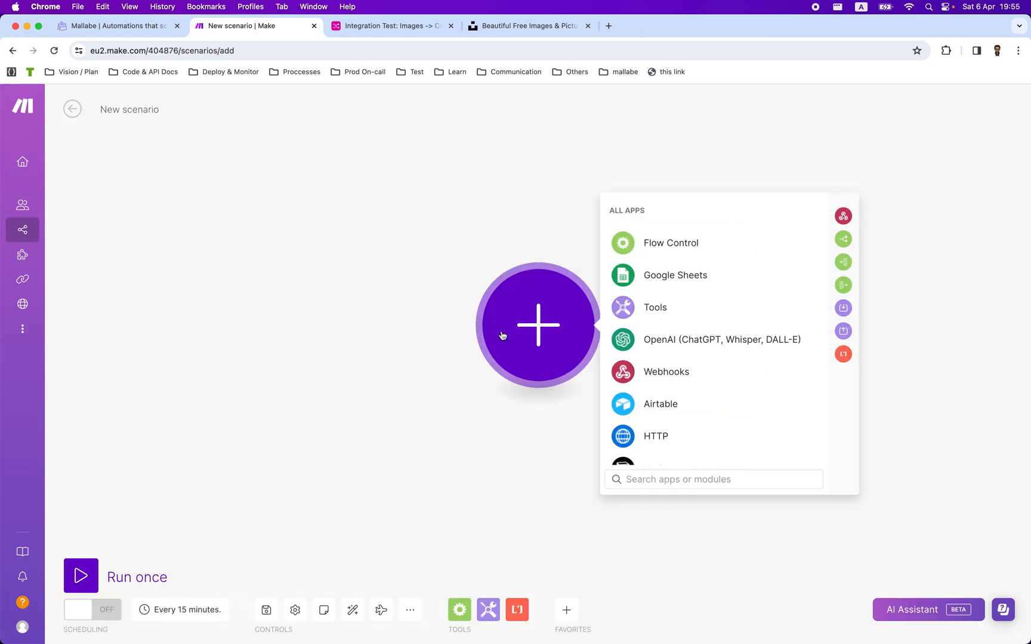
{"action": "left_click", "coordinate": [669, 477]}
{"action": "type", "text": "airtabl"}
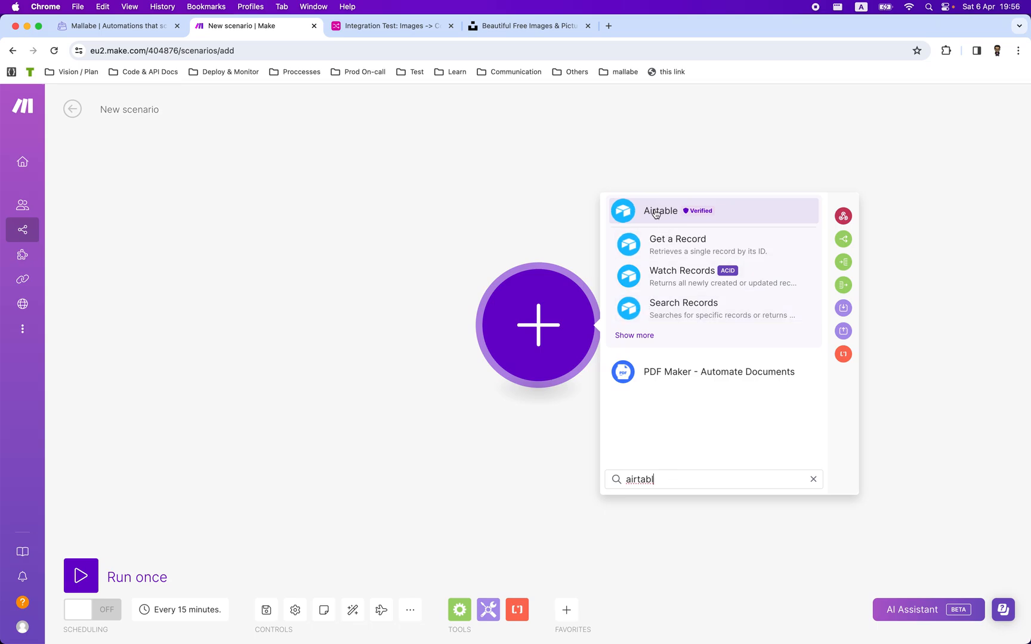
{"action": "left_click", "coordinate": [665, 283]}
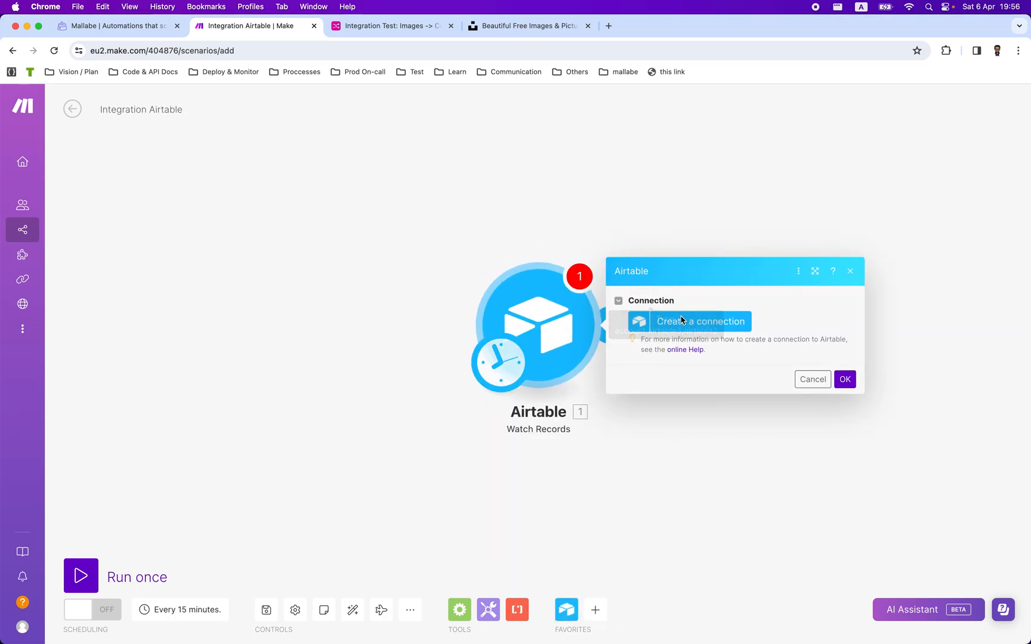
Step: Create an Airtable OAuth connection for the trigger and grant it access to the Integration Test base
{"action": "left_click", "coordinate": [740, 321]}
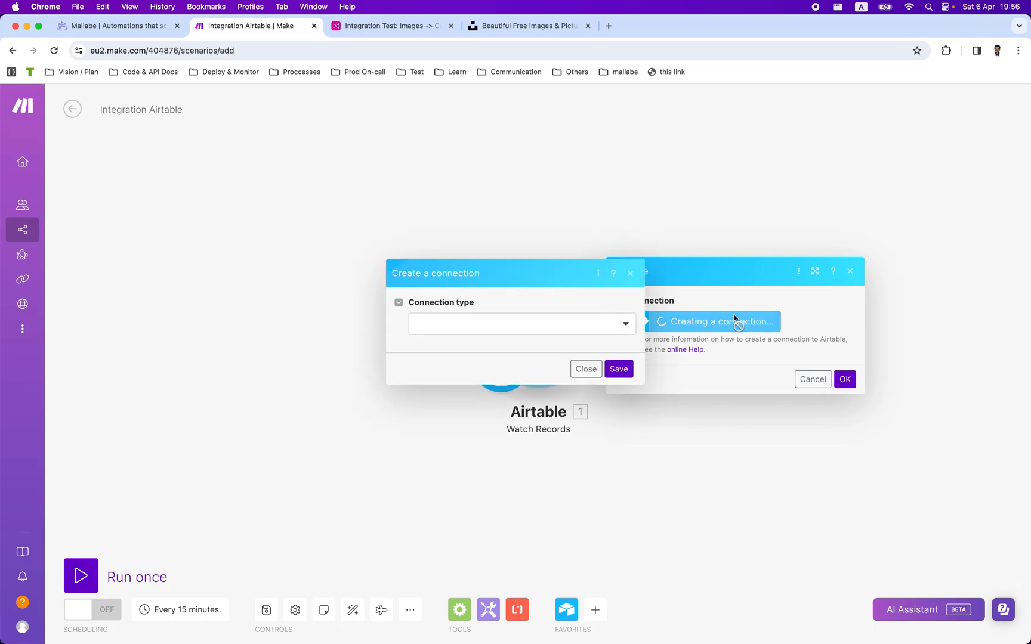
{"action": "left_click", "coordinate": [587, 324]}
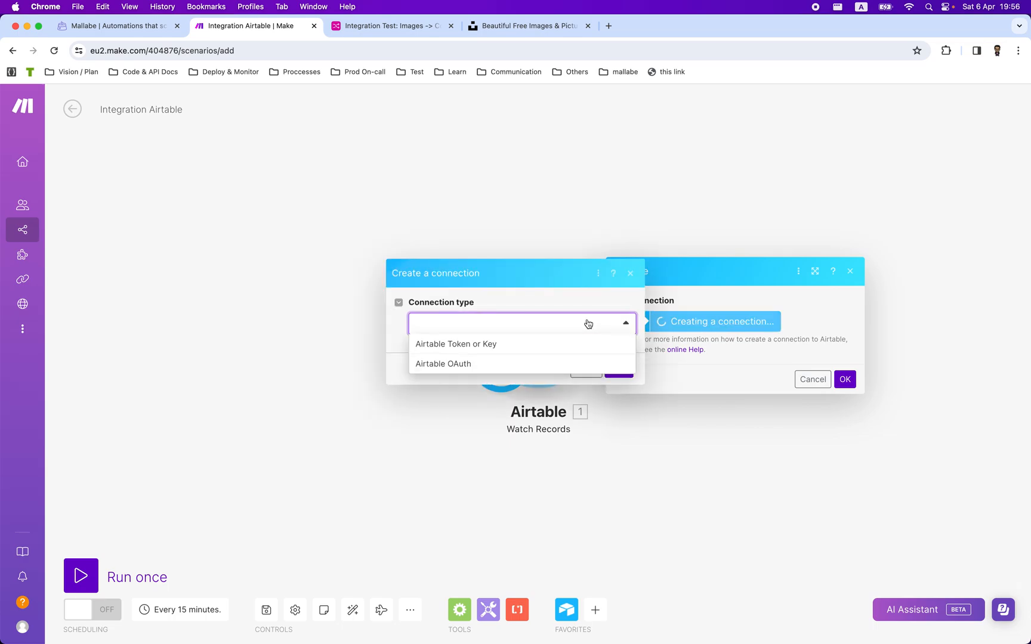
{"action": "left_click", "coordinate": [538, 362]}
{"action": "left_click", "coordinate": [608, 391]}
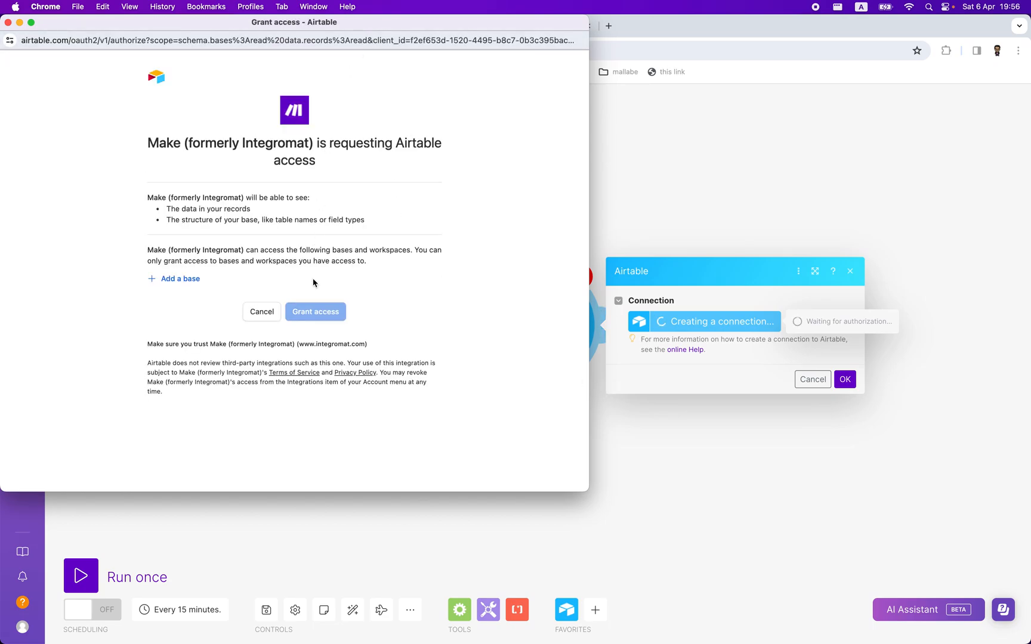
{"action": "left_click", "coordinate": [186, 279]}
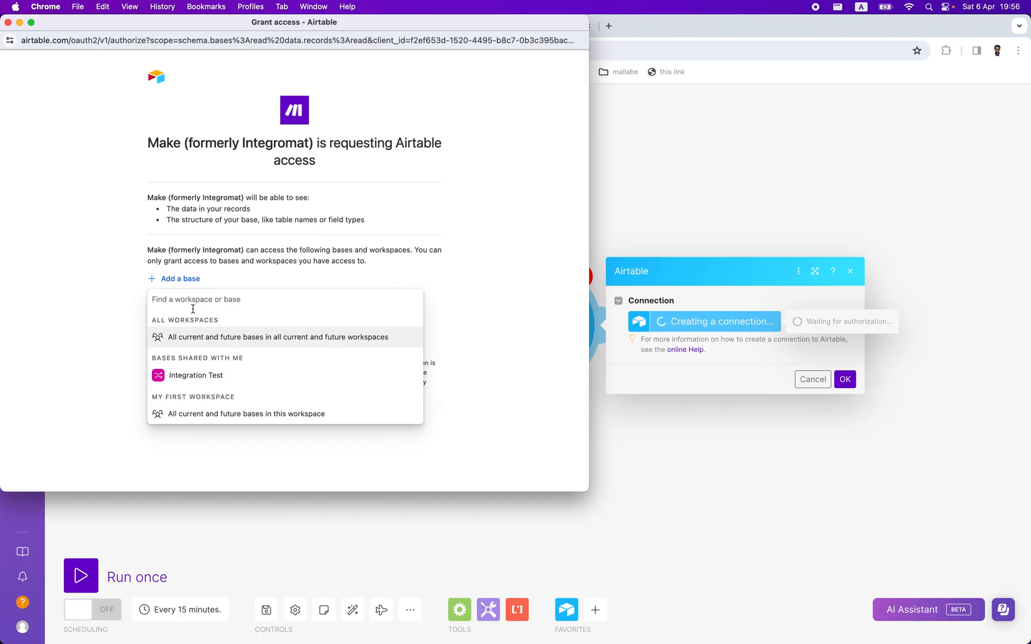
{"action": "left_click", "coordinate": [199, 372]}
{"action": "left_click", "coordinate": [316, 345]}
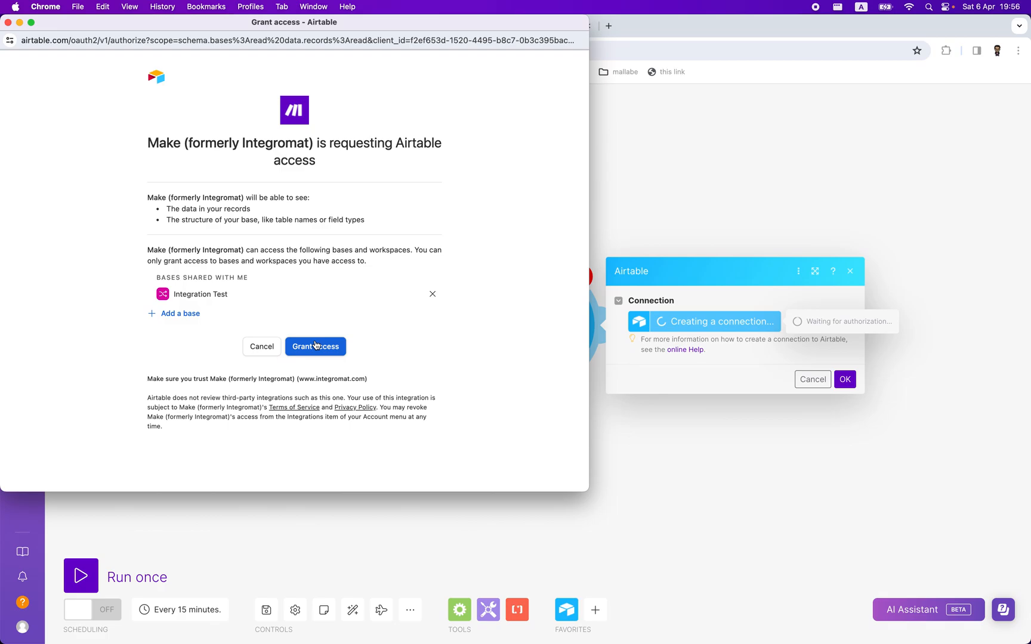
{"action": "left_click", "coordinate": [316, 345]}
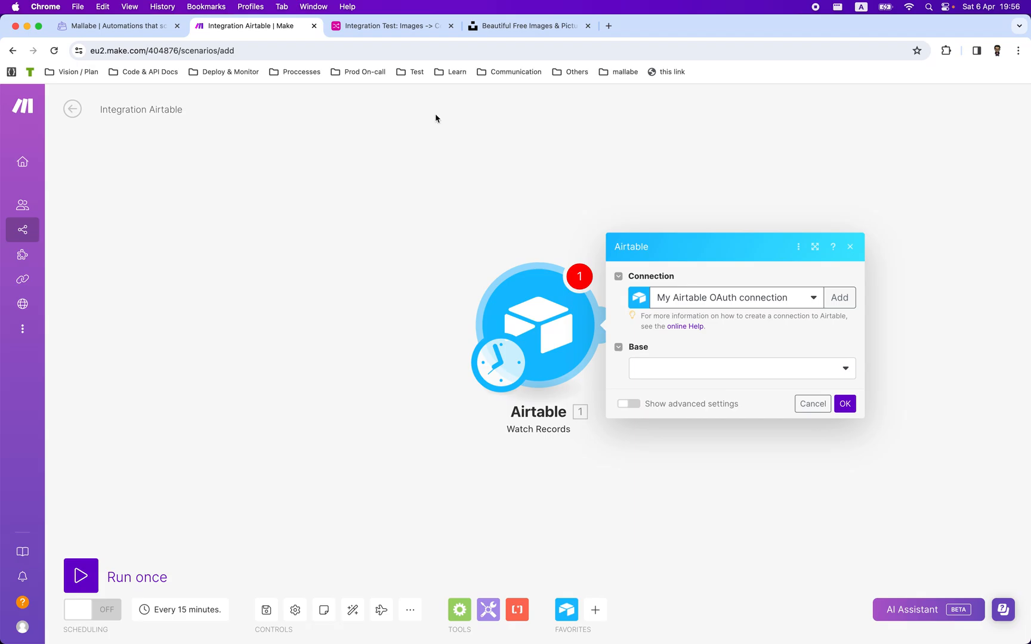
Step: Switch to the Airtable base and examine the columns and records of the Images -> Compress table
{"action": "left_click", "coordinate": [390, 26]}
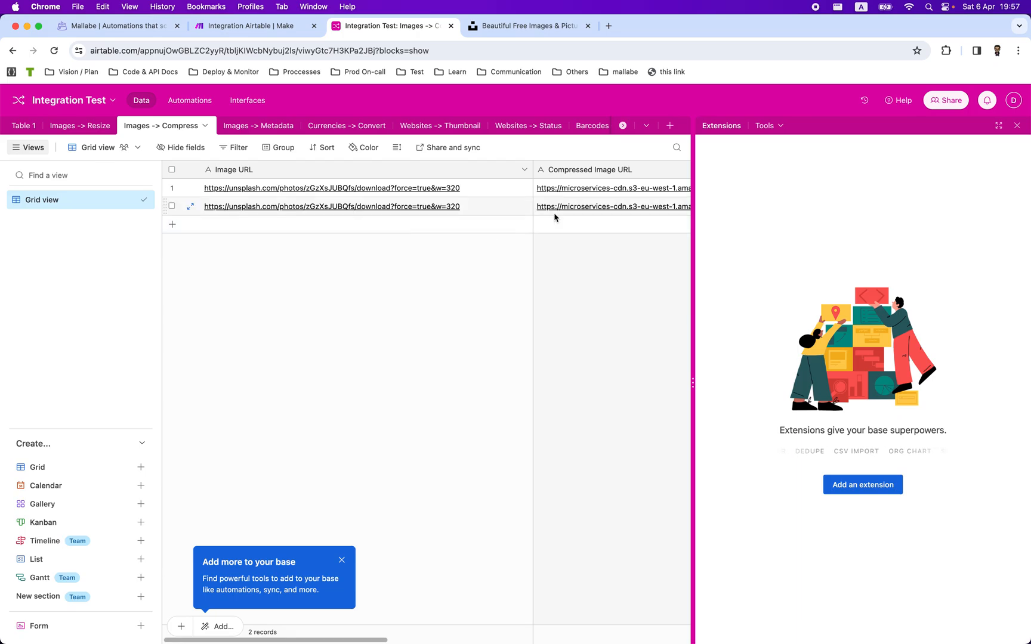
{"action": "scroll", "coordinate": [582, 226], "scroll_direction": "right", "scroll_amount": 2}
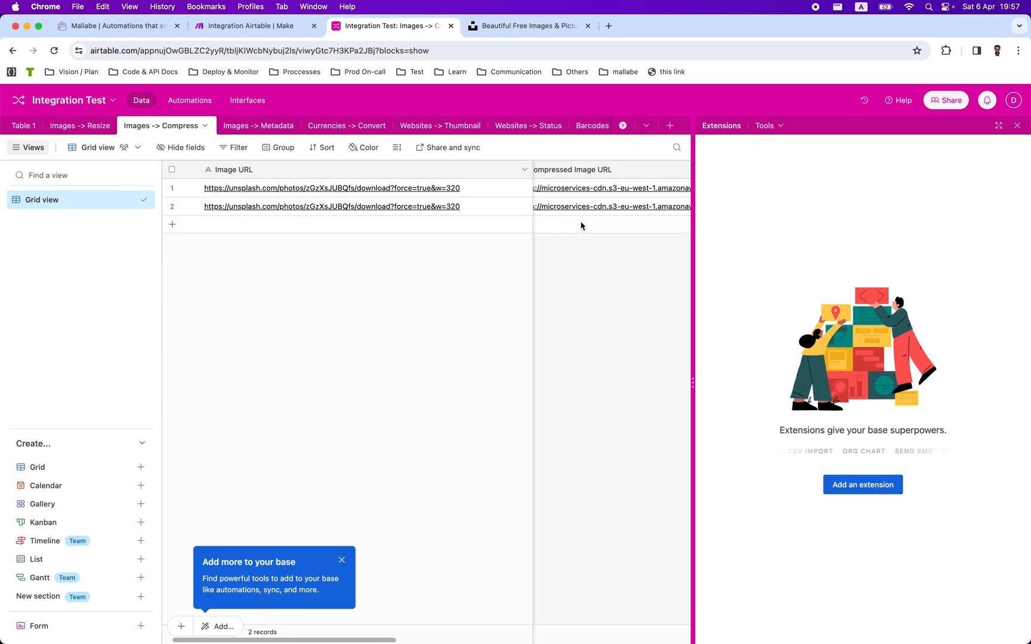
{"action": "scroll", "coordinate": [582, 227], "scroll_direction": "left", "scroll_amount": 2}
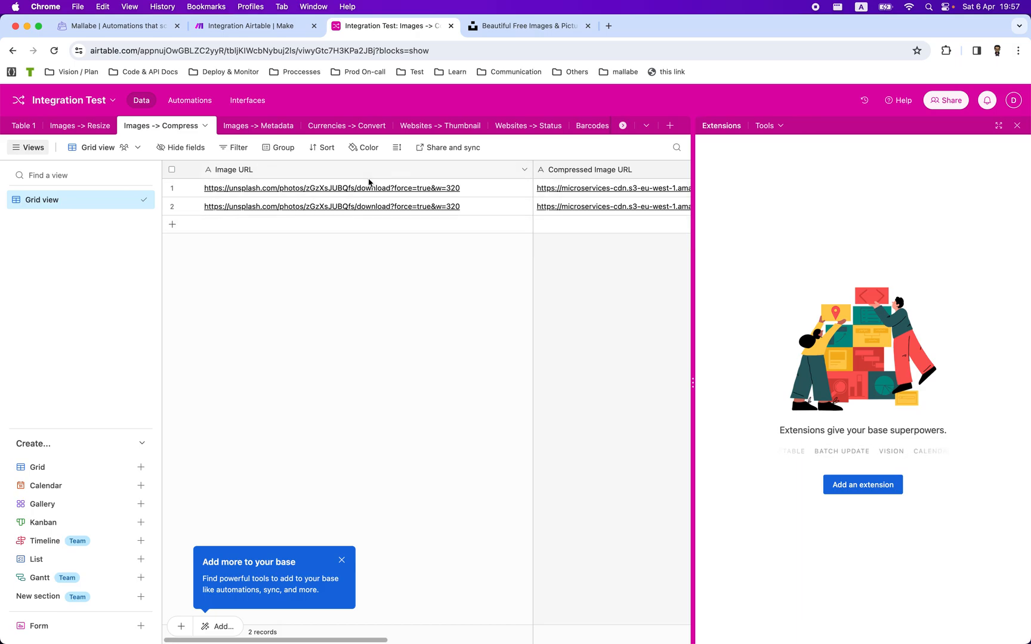
Step: Back in Make, set the Airtable trigger's base to Integration Test and its table to Images -> Compress
{"action": "left_click", "coordinate": [260, 29]}
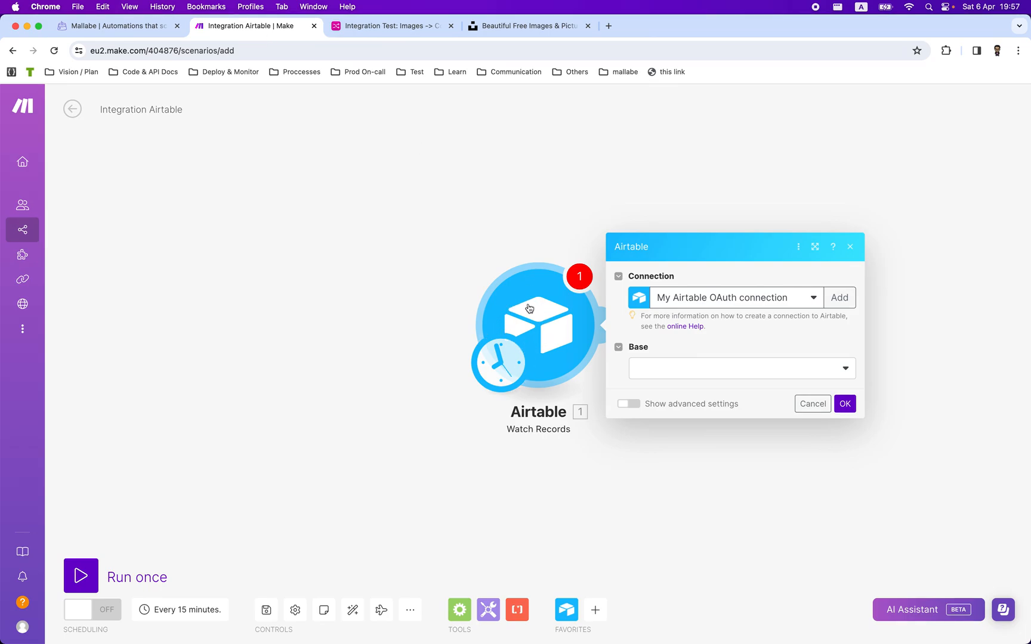
{"action": "left_click", "coordinate": [676, 366]}
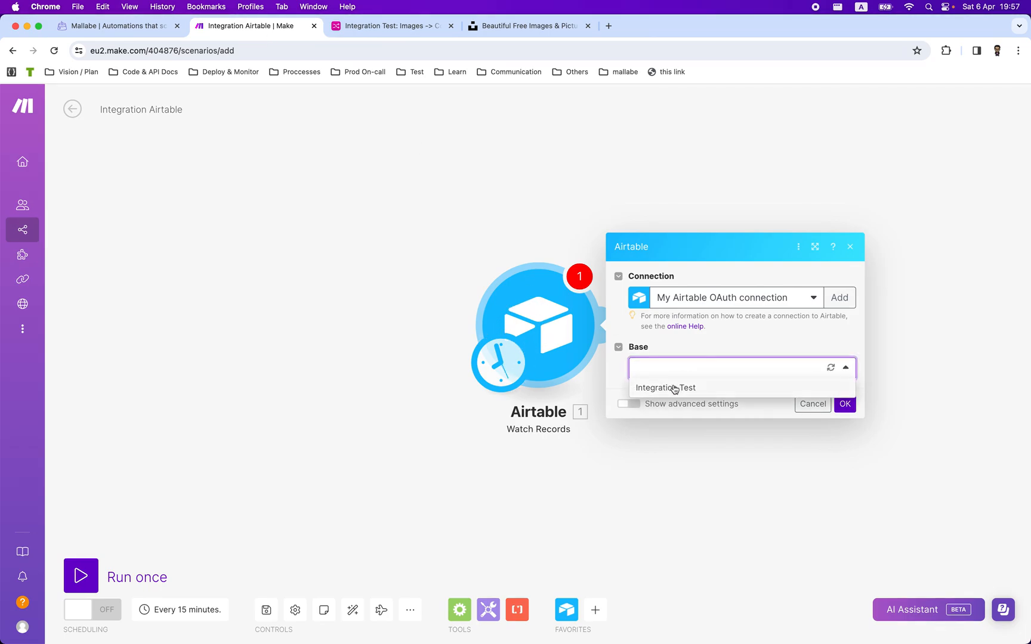
{"action": "left_click", "coordinate": [676, 387]}
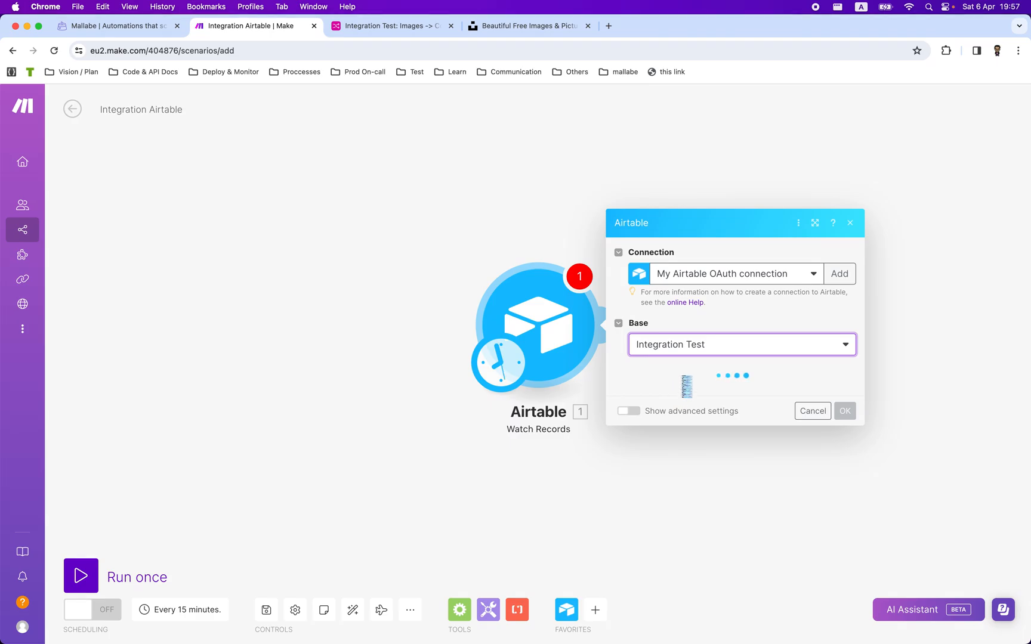
{"action": "left_click", "coordinate": [678, 396]}
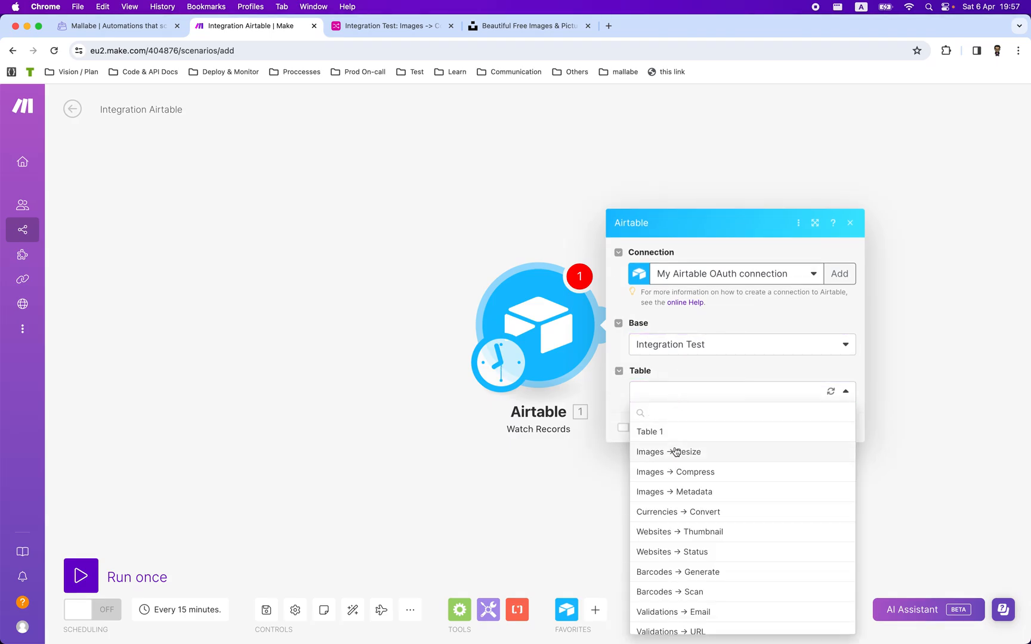
{"action": "left_click", "coordinate": [685, 472]}
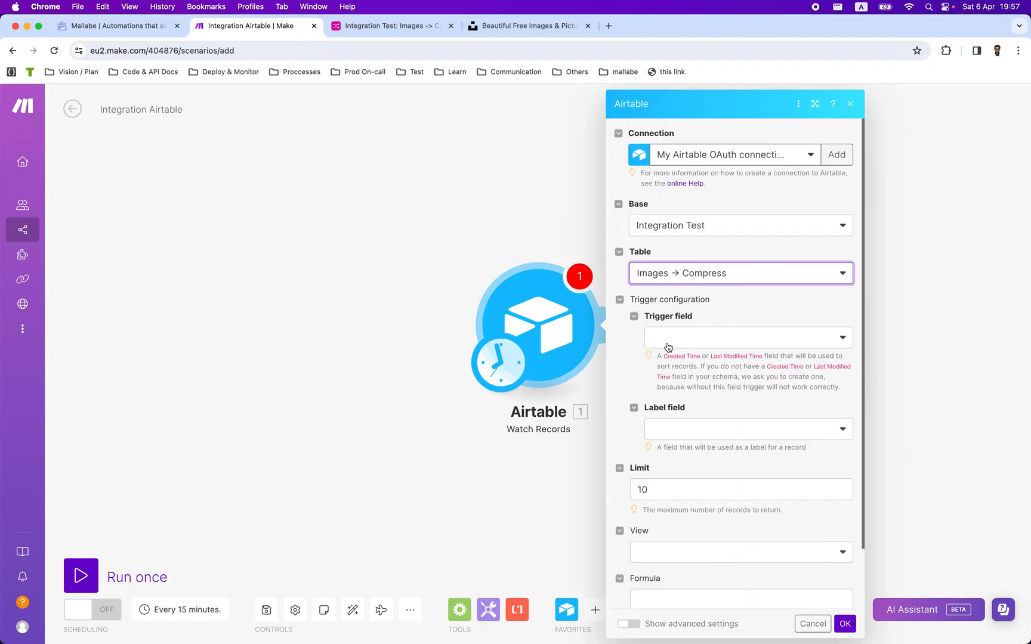
Step: Use Created At as the trigger field and Image URL as the label field, and have the trigger start from now on
{"action": "left_click", "coordinate": [680, 336]}
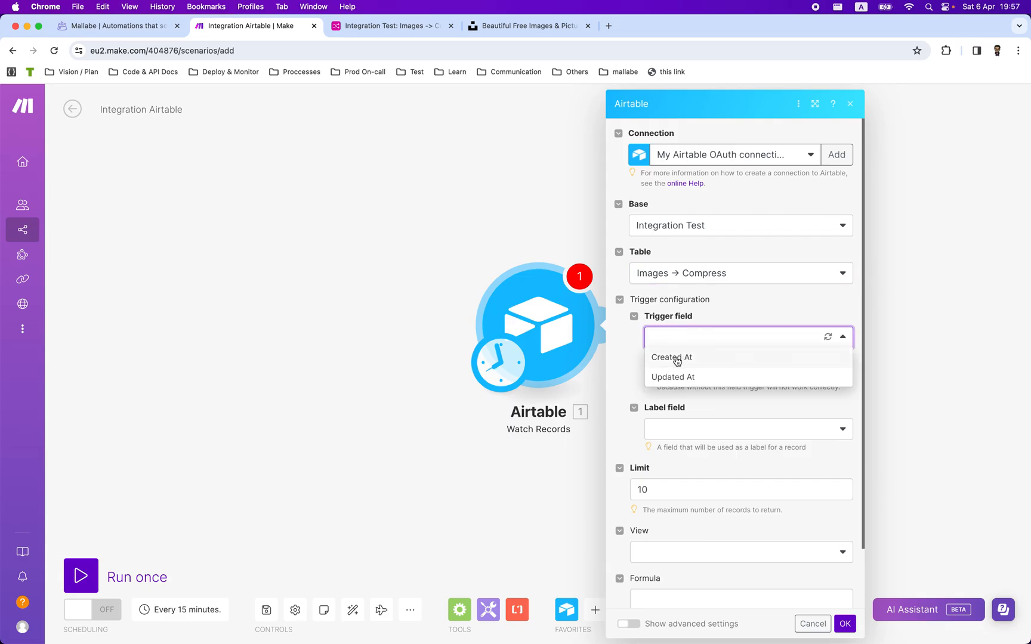
{"action": "left_click", "coordinate": [677, 360]}
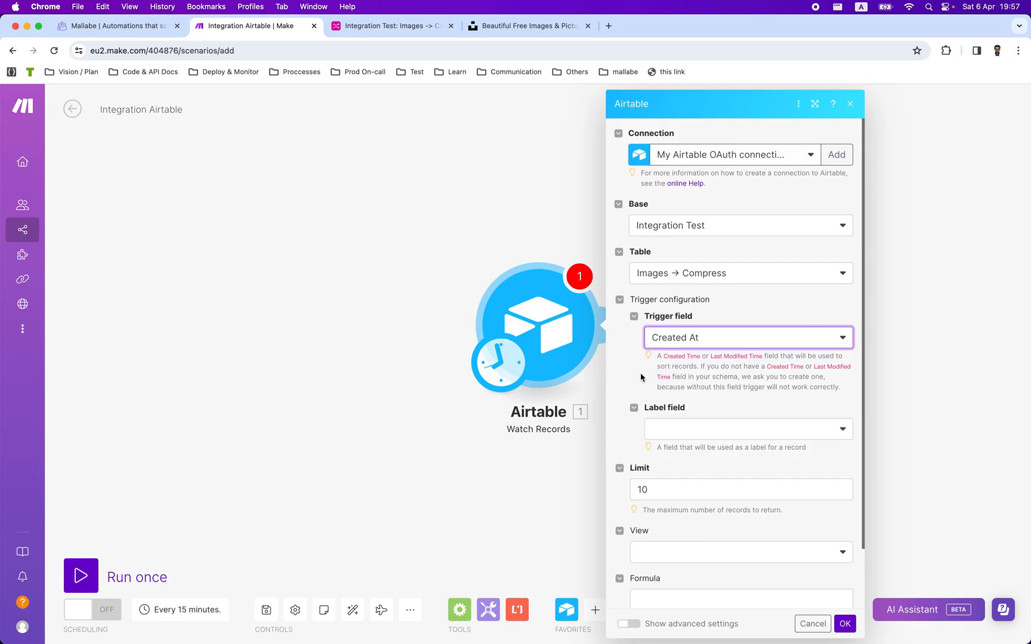
{"action": "scroll", "coordinate": [640, 373], "scroll_direction": "down", "scroll_amount": 2}
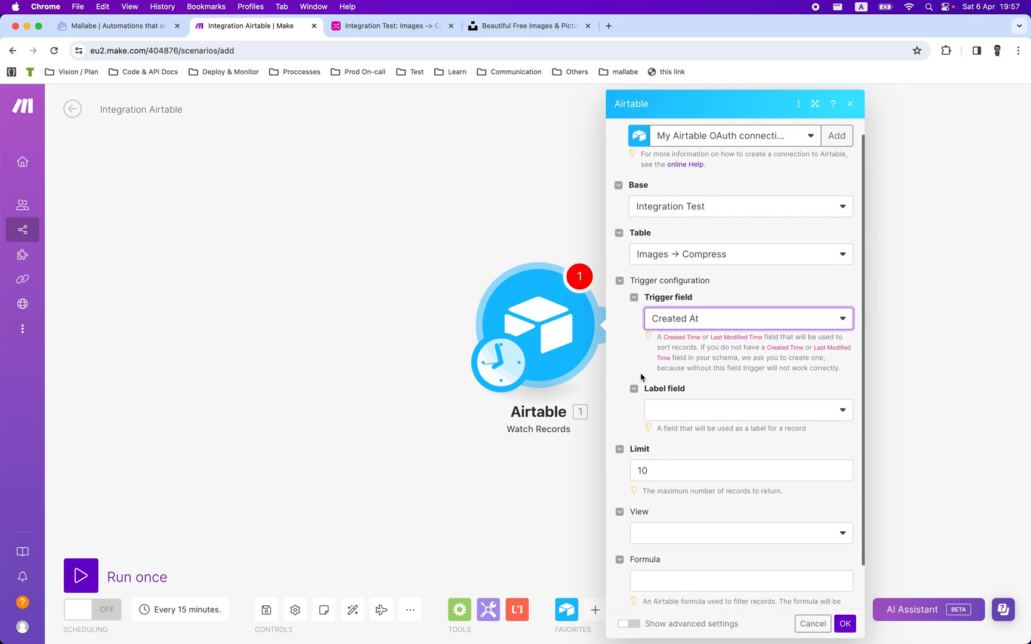
{"action": "scroll", "coordinate": [628, 446], "scroll_direction": "down", "scroll_amount": 1}
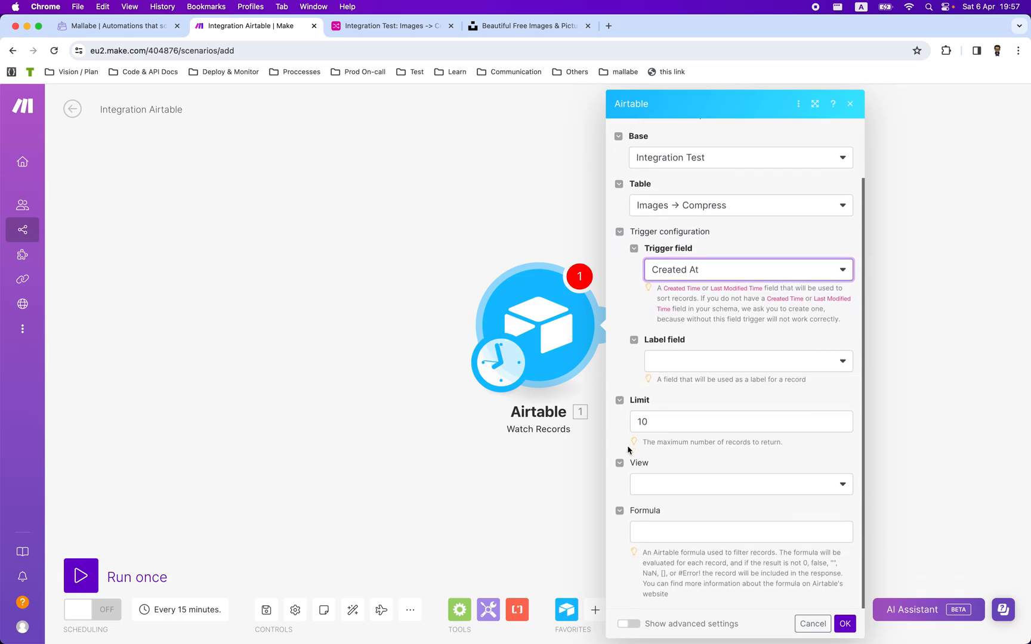
{"action": "left_click", "coordinate": [744, 361]}
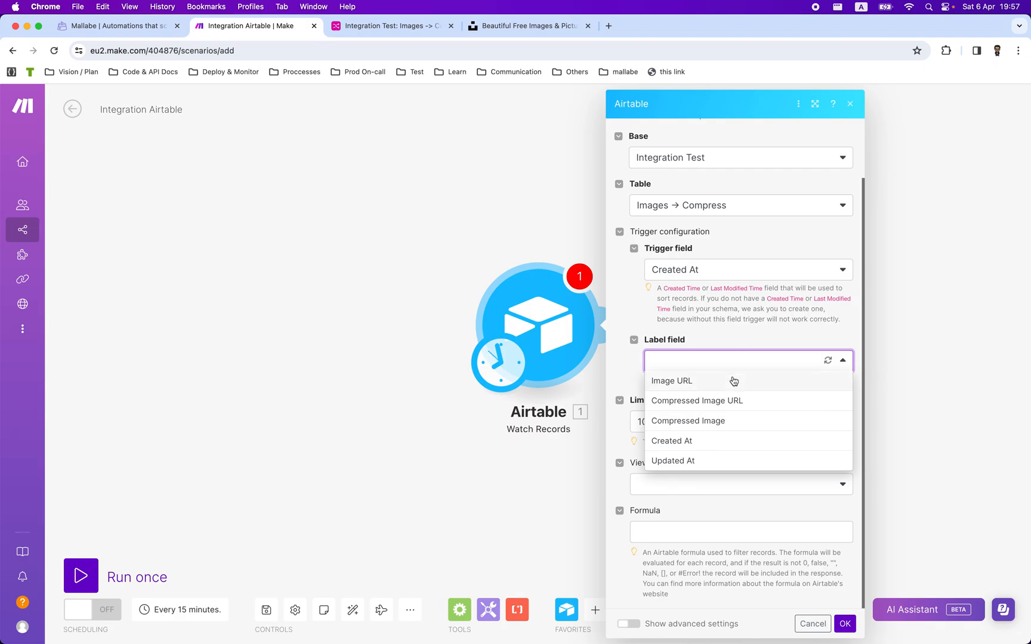
{"action": "left_click", "coordinate": [733, 381]}
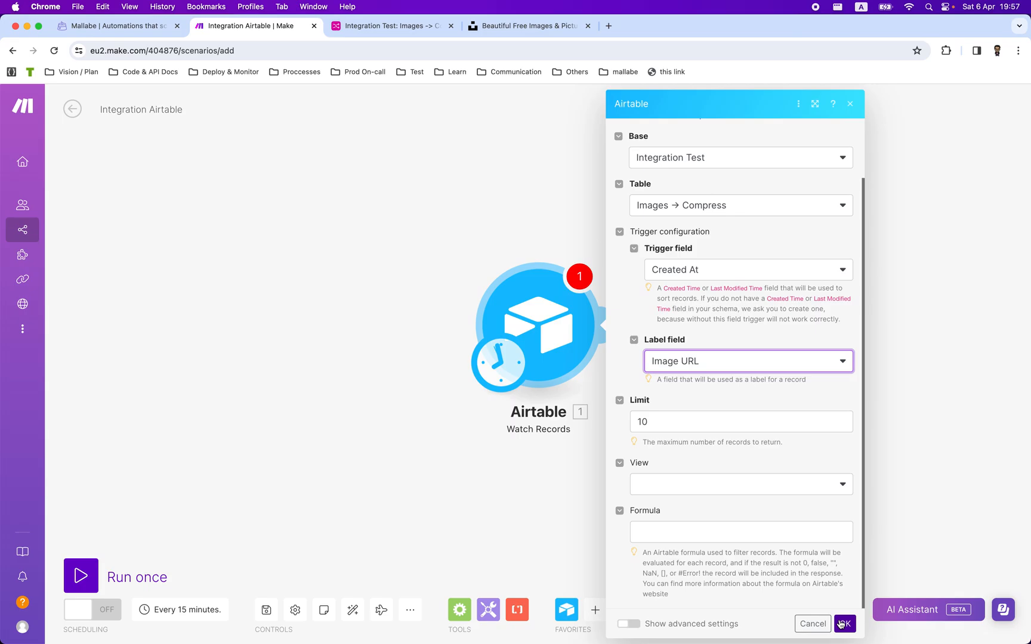
{"action": "left_click", "coordinate": [844, 623]}
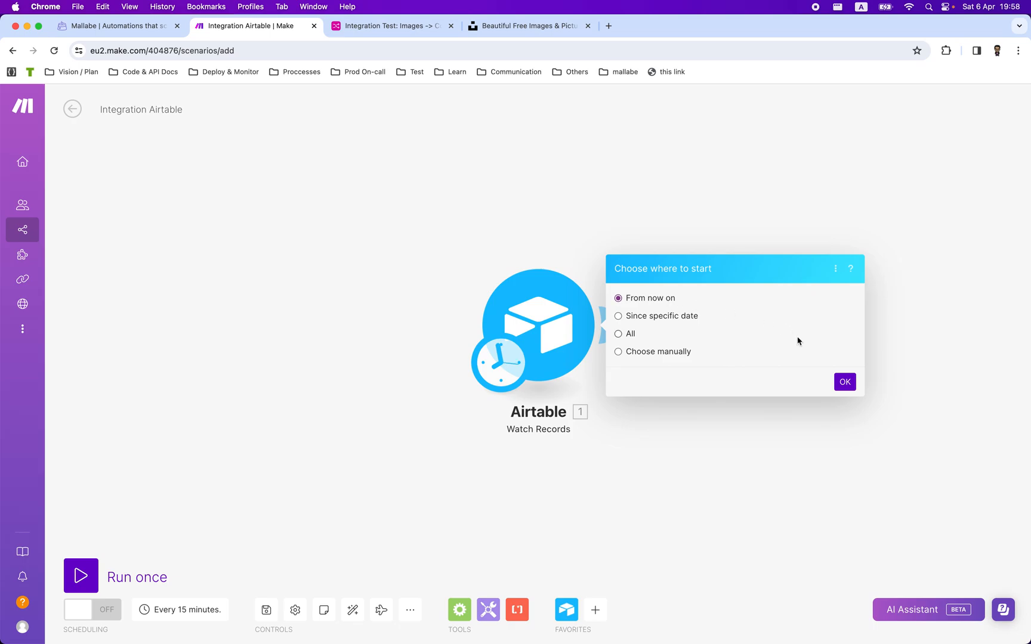
{"action": "left_click", "coordinate": [852, 388]}
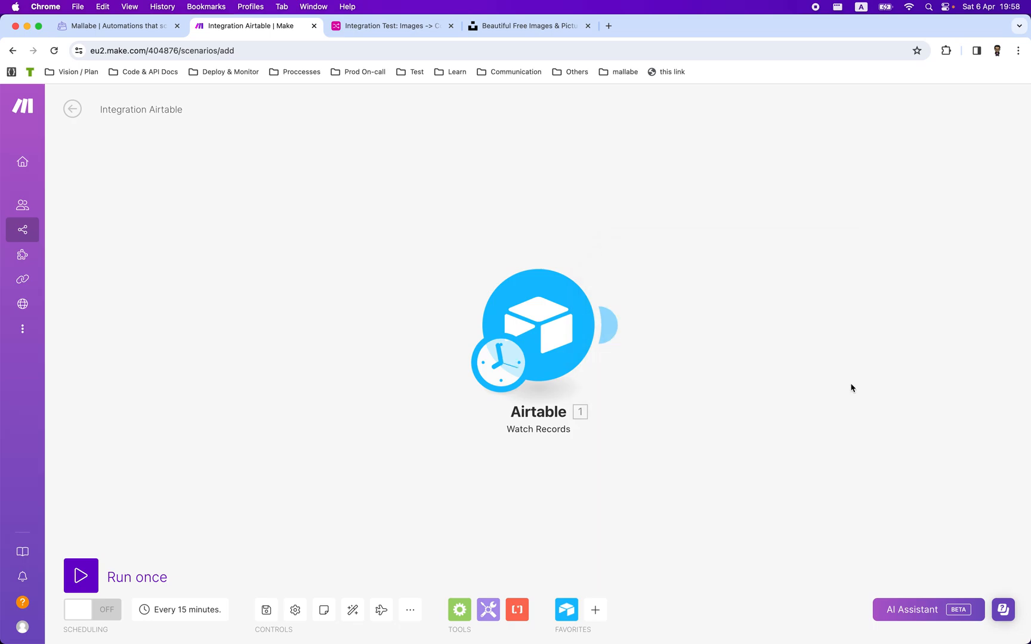
Step: Add the Mallabe Images module Compress an Image after the Airtable trigger
{"action": "left_click", "coordinate": [612, 326]}
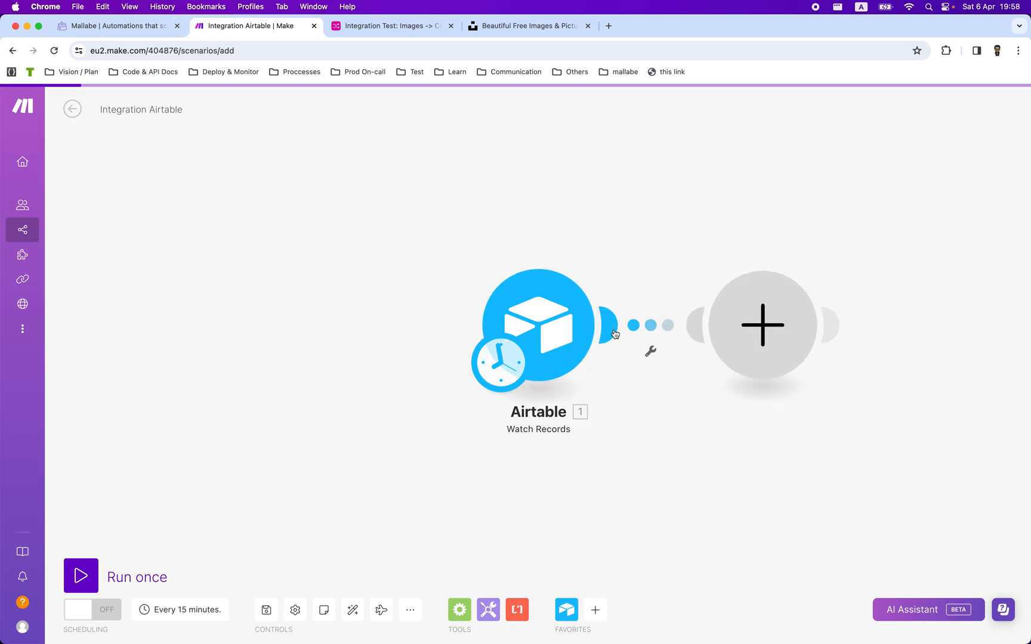
{"action": "type", "text": "mallabe"}
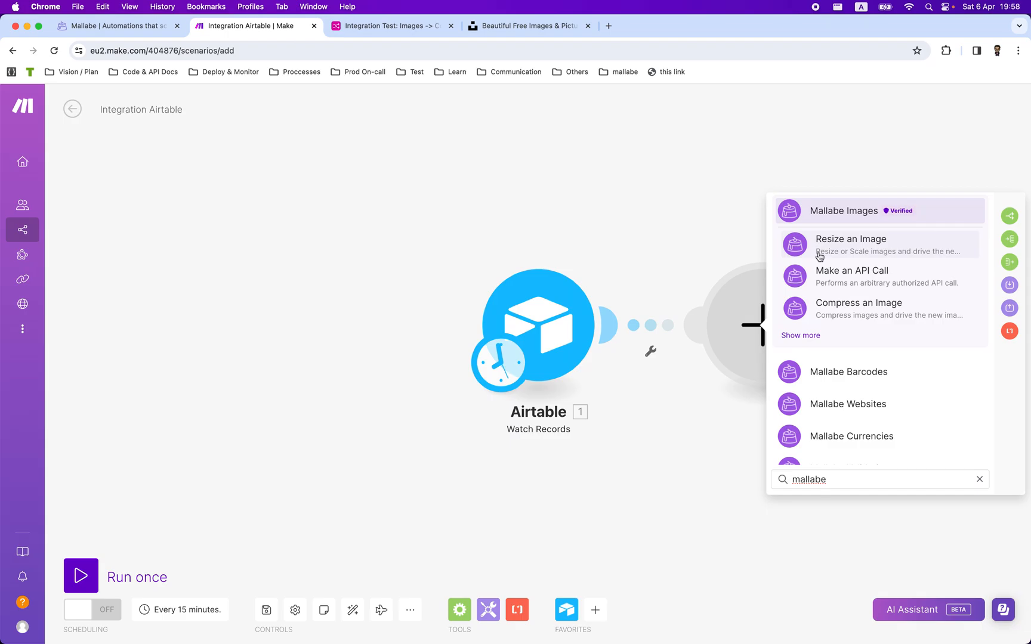
{"action": "left_click", "coordinate": [858, 313]}
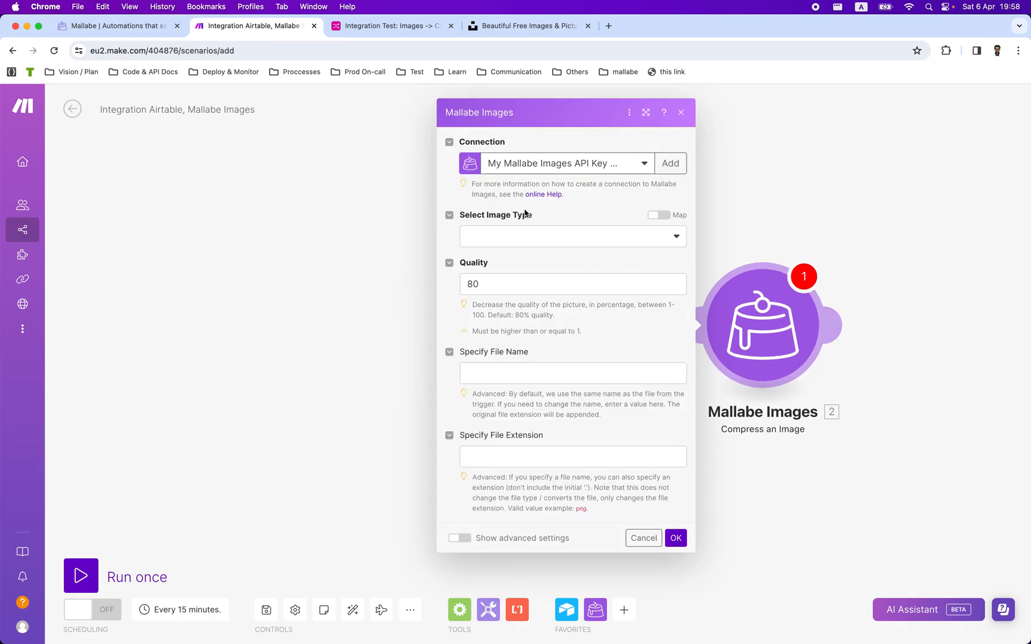
Step: Set the compression module's image type to Image URL and map its image address to the Airtable record's Image URL
{"action": "left_click", "coordinate": [520, 237]}
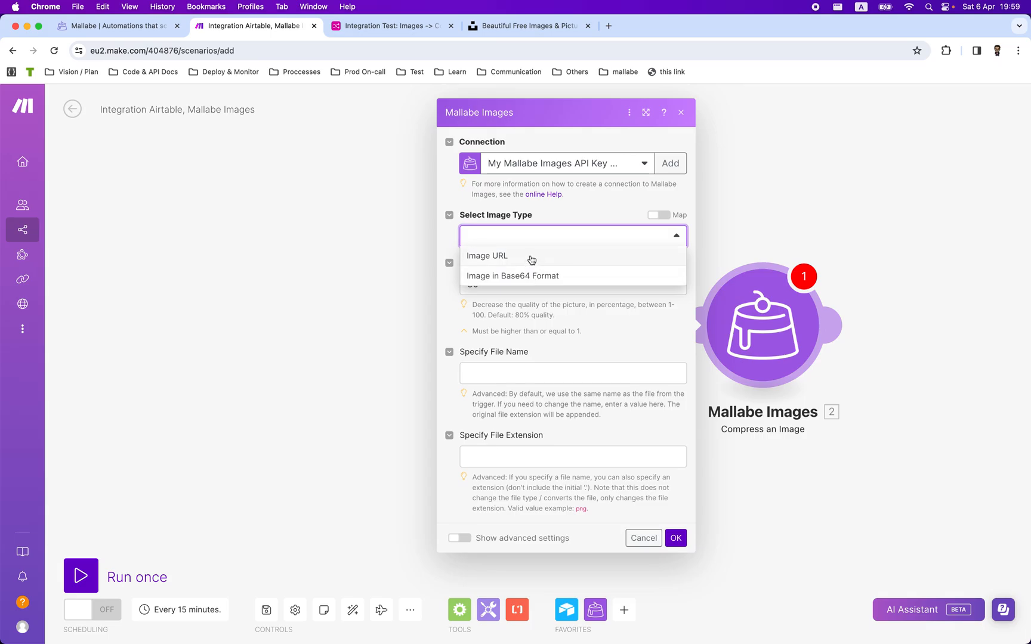
{"action": "left_click", "coordinate": [531, 256]}
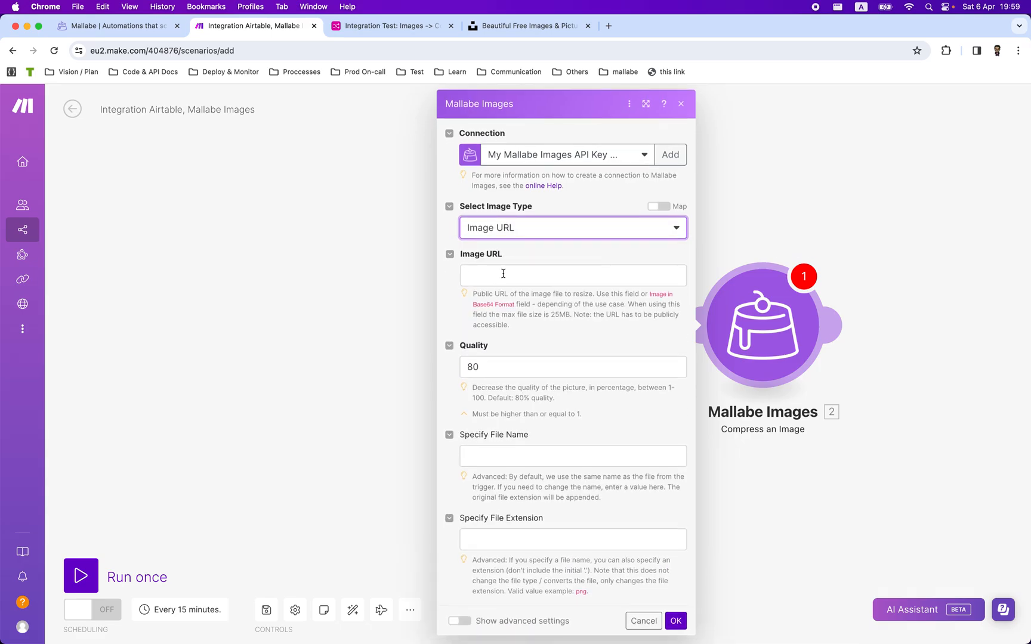
{"action": "left_click", "coordinate": [474, 270]}
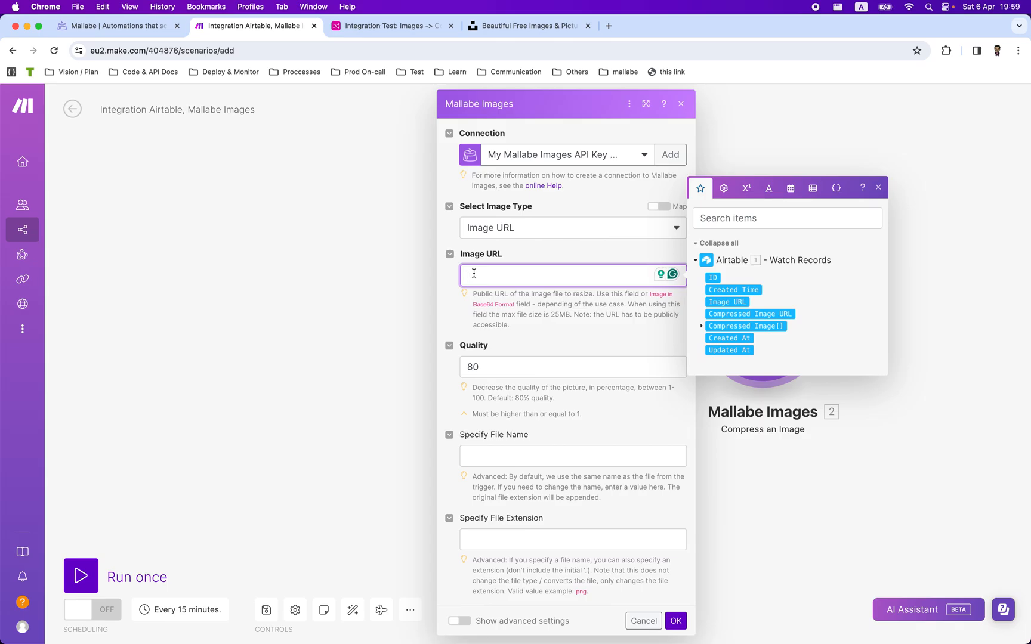
{"action": "left_click", "coordinate": [730, 303]}
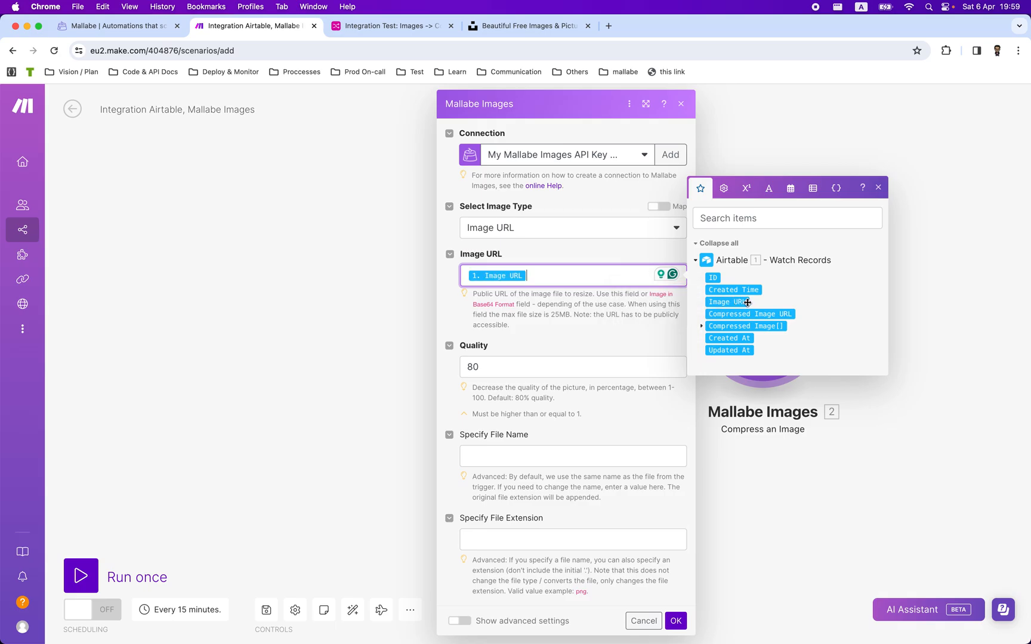
{"action": "left_click", "coordinate": [619, 333]}
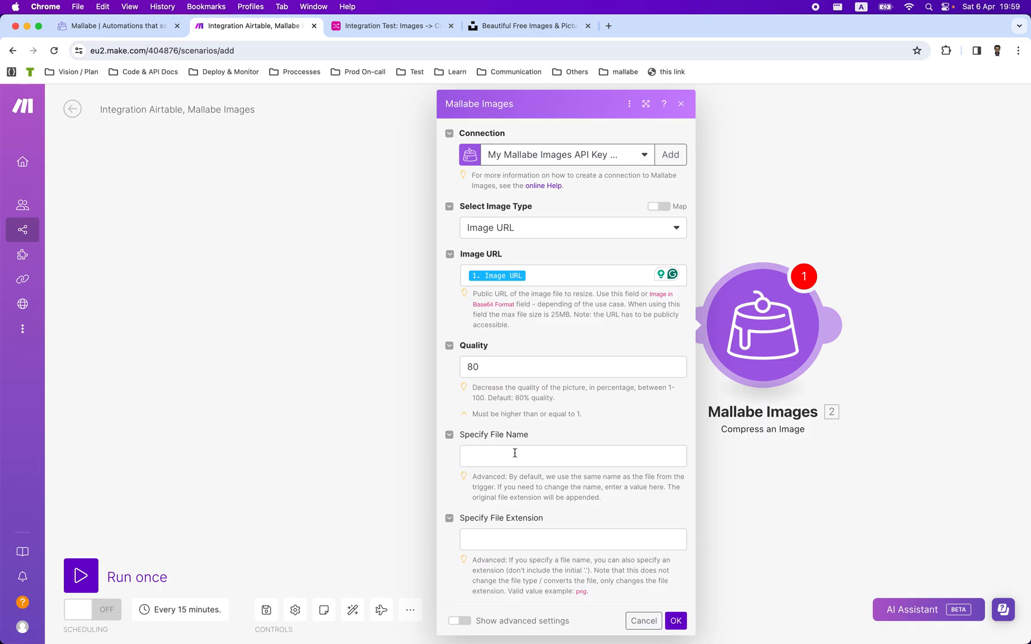
Step: Check the compression module's advanced settings, hide them again, and save the module's configuration
{"action": "left_click", "coordinate": [459, 622]}
{"action": "scroll", "coordinate": [477, 573], "scroll_direction": "down", "scroll_amount": 3}
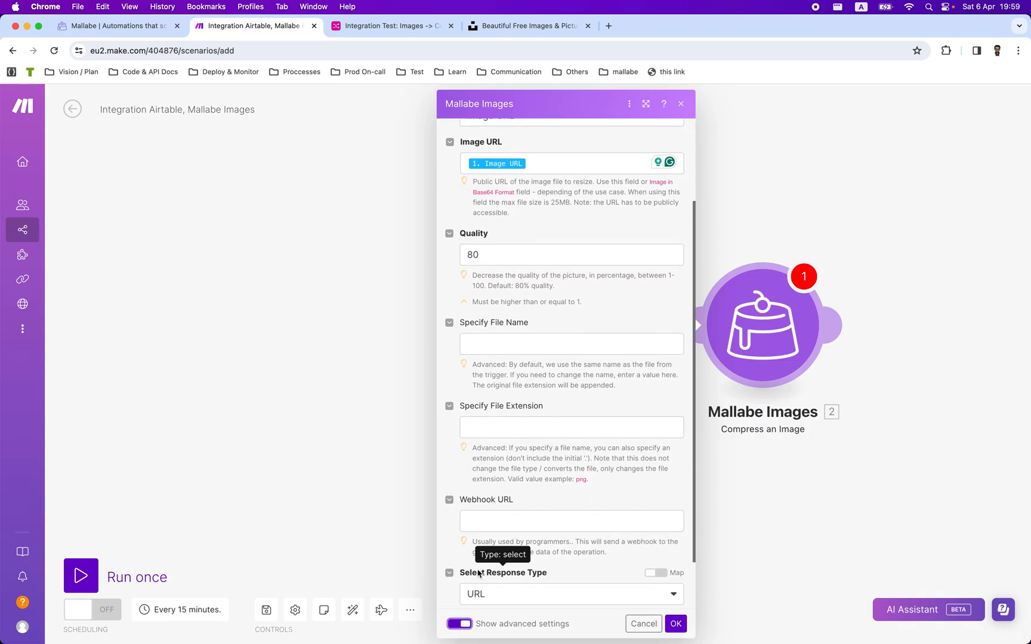
{"action": "left_click", "coordinate": [459, 624]}
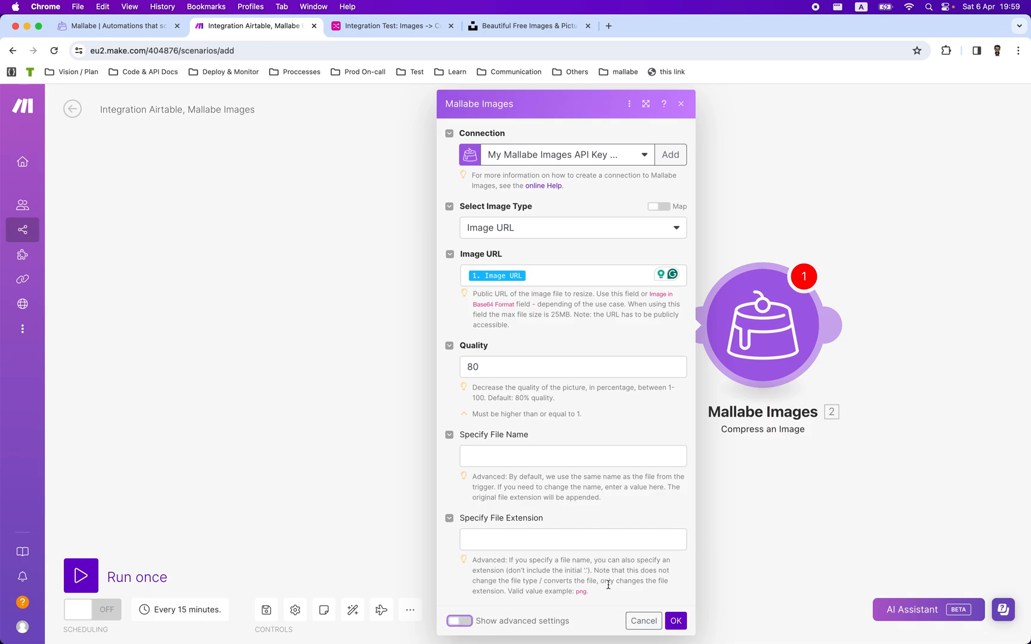
{"action": "left_click", "coordinate": [675, 621]}
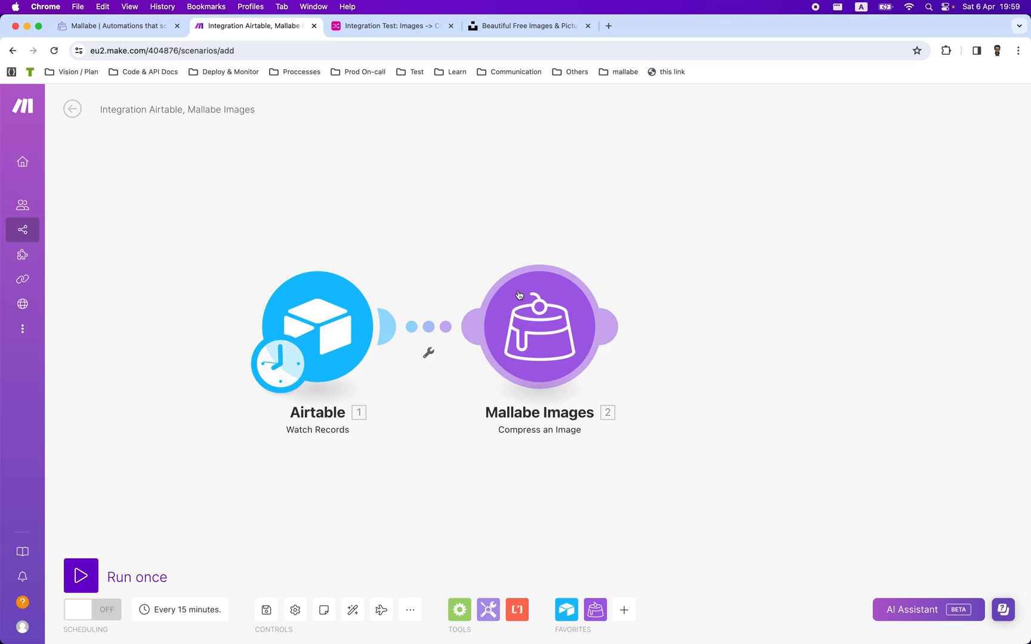
Step: Add the Airtable module Update a Record after the Mallabe Images module
{"action": "mouse_move", "coordinate": [605, 316]}
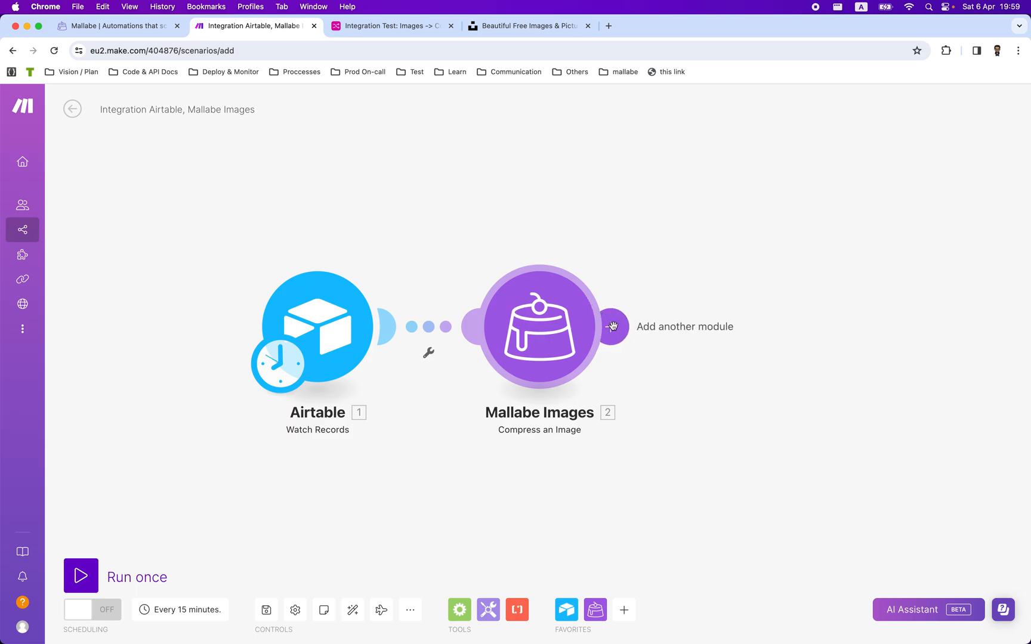
{"action": "left_click", "coordinate": [612, 326]}
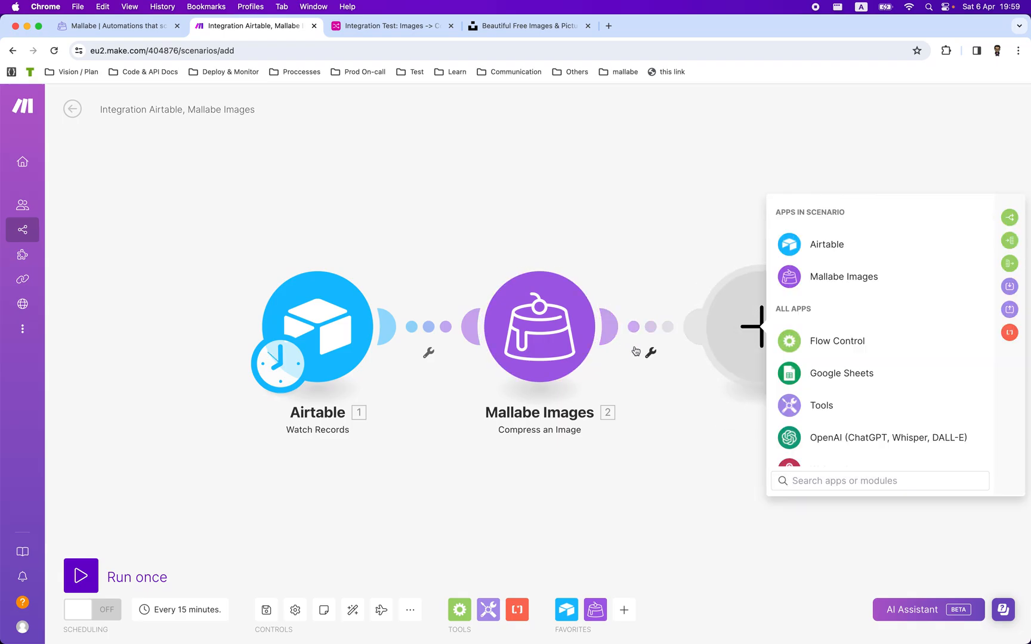
{"action": "left_click", "coordinate": [824, 249]}
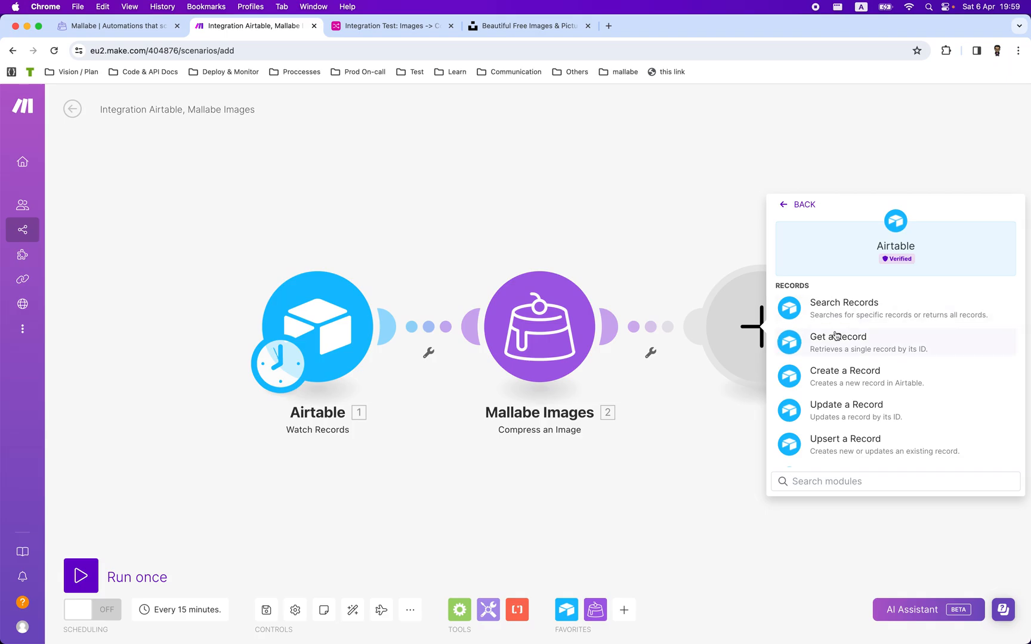
{"action": "left_click", "coordinate": [829, 420]}
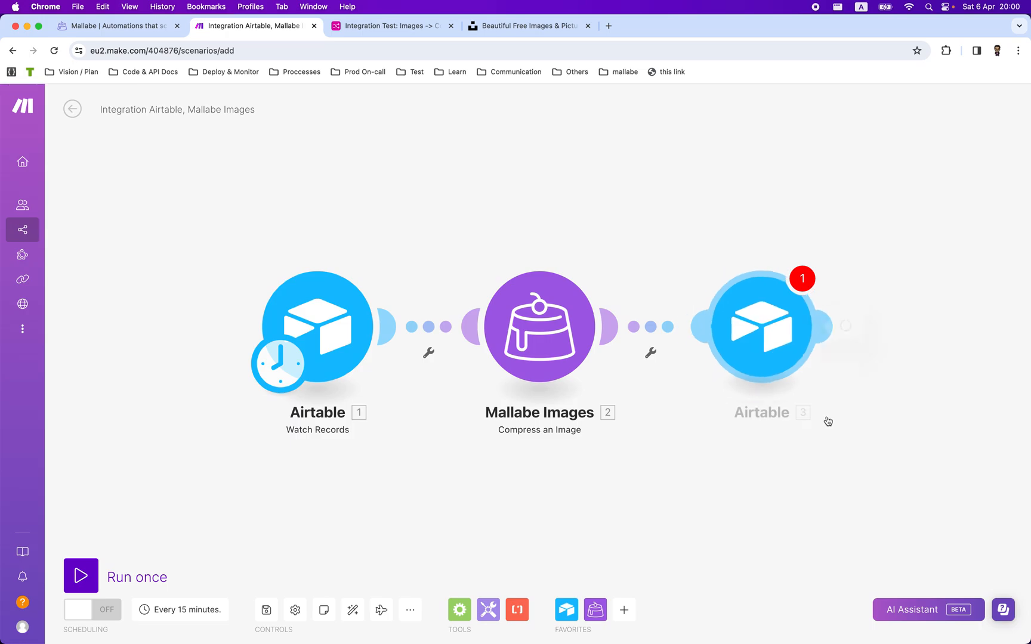
Step: Use the existing Airtable OAuth connection for the update module and grant Make the extended permissions on the Integration Test base
{"action": "left_click", "coordinate": [629, 326]}
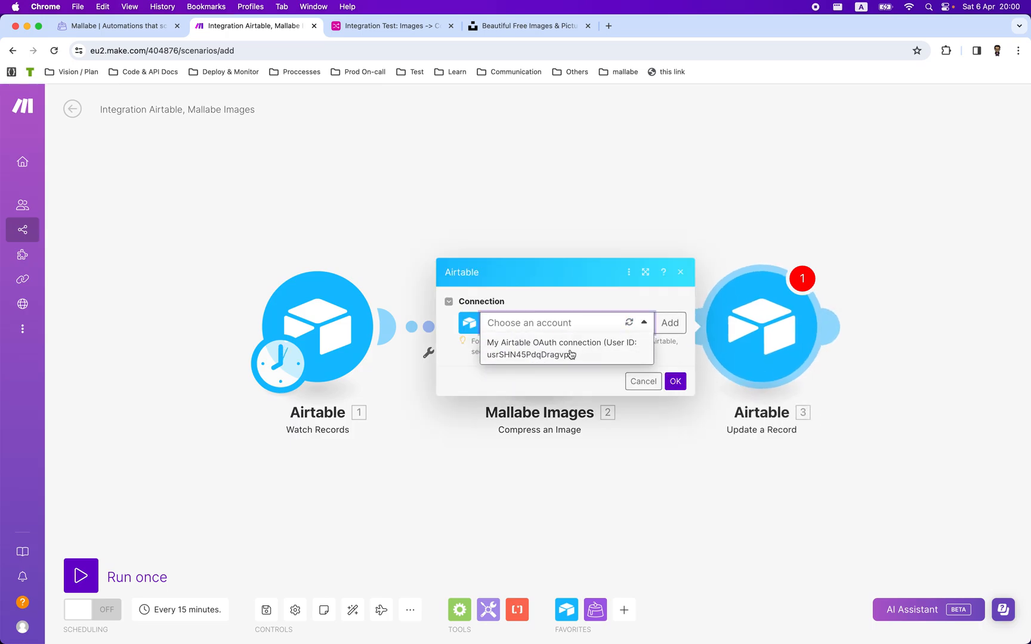
{"action": "left_click", "coordinate": [571, 354]}
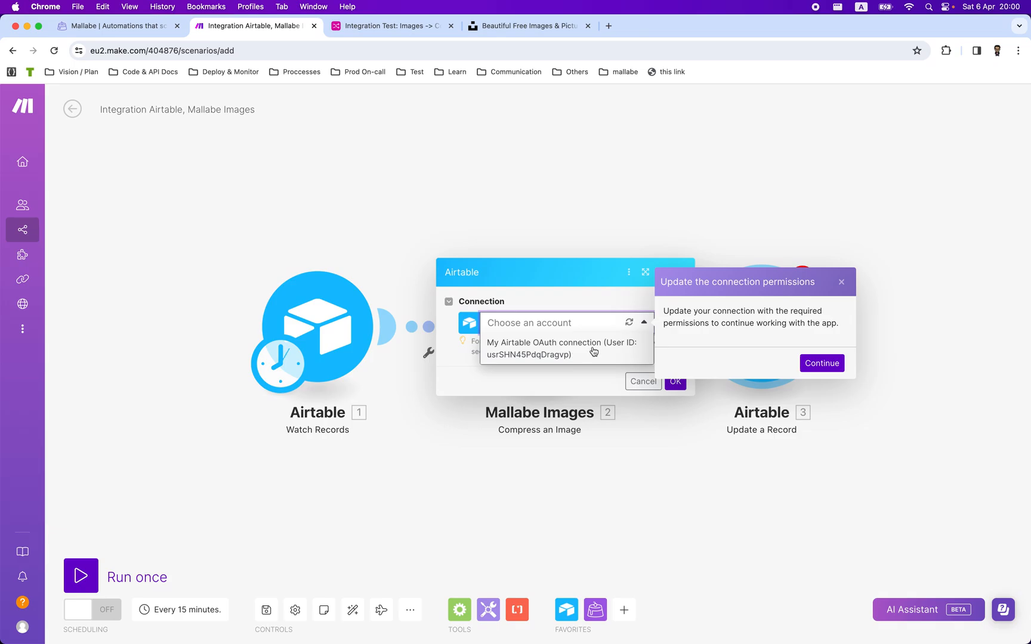
{"action": "left_click", "coordinate": [816, 366]}
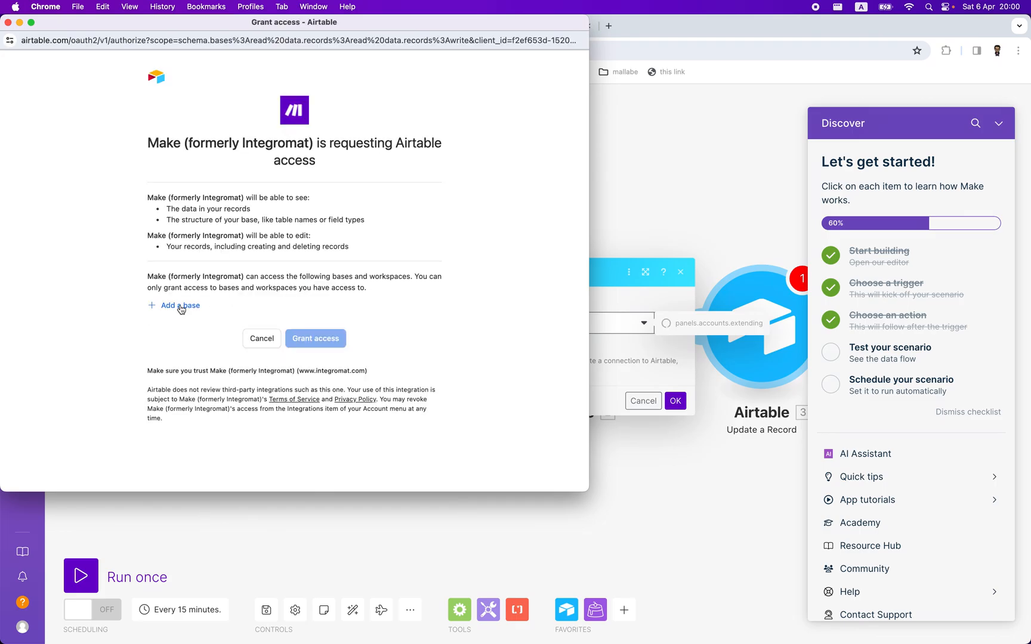
{"action": "left_click", "coordinate": [181, 307]}
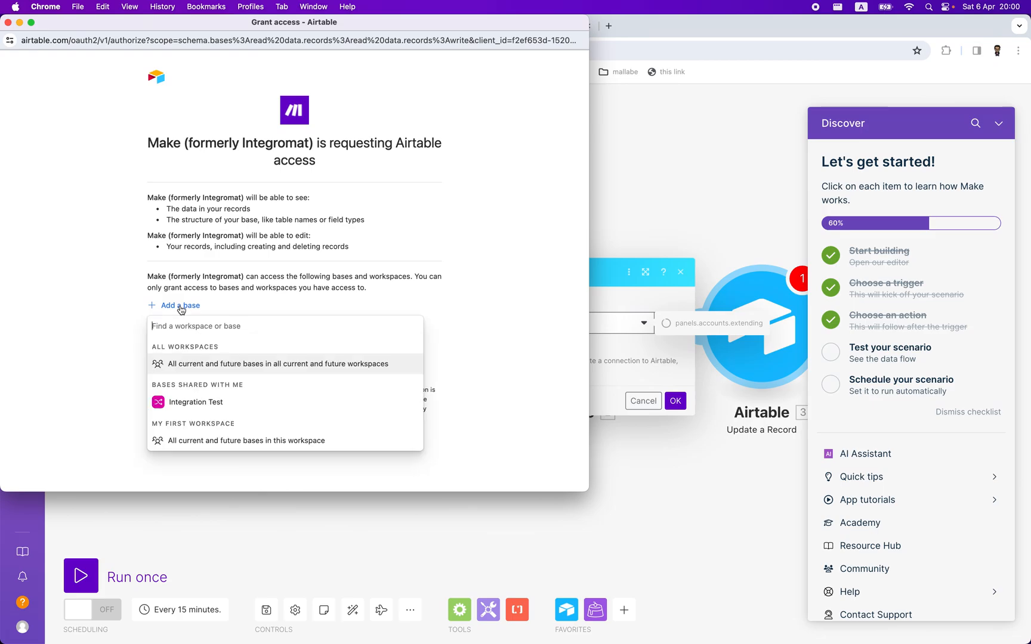
{"action": "left_click", "coordinate": [191, 403]}
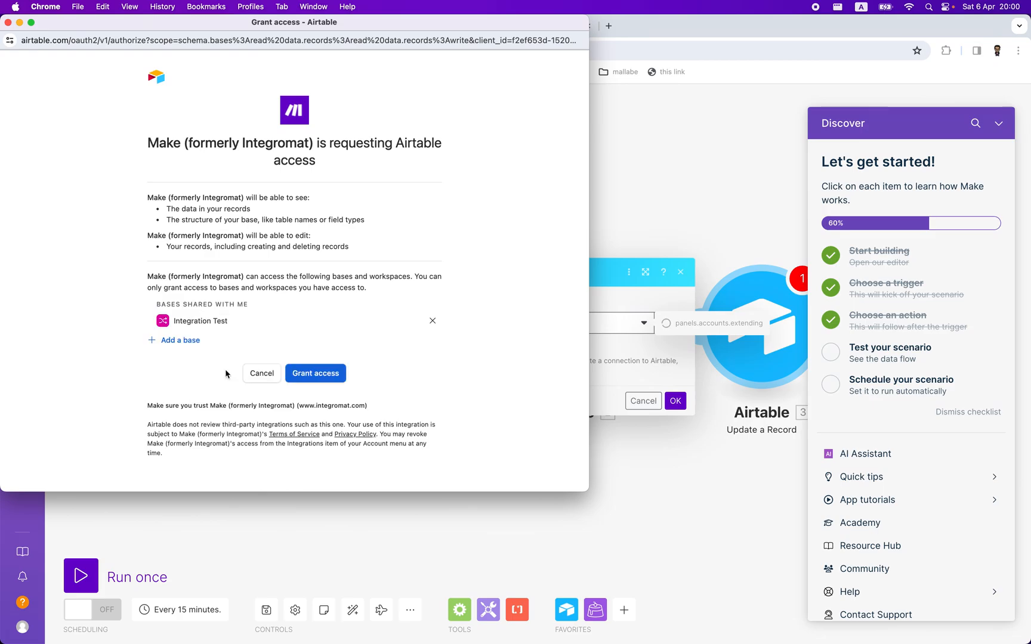
{"action": "left_click", "coordinate": [302, 375]}
{"action": "left_click", "coordinate": [996, 125]}
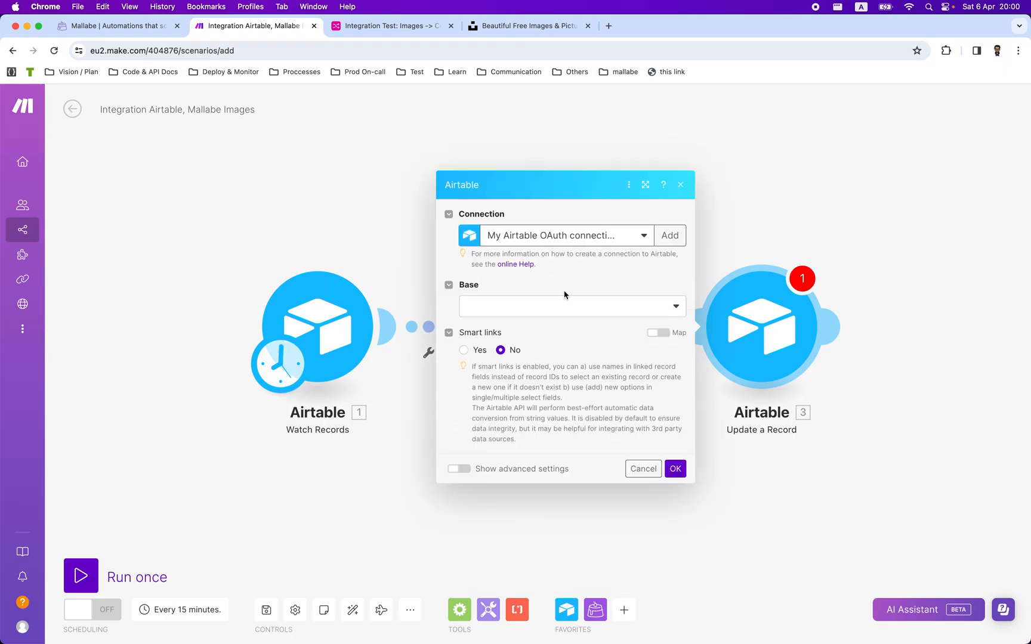
Step: Set the update module's base to Integration Test and its table to Images -> Compress
{"action": "left_click", "coordinate": [558, 308]}
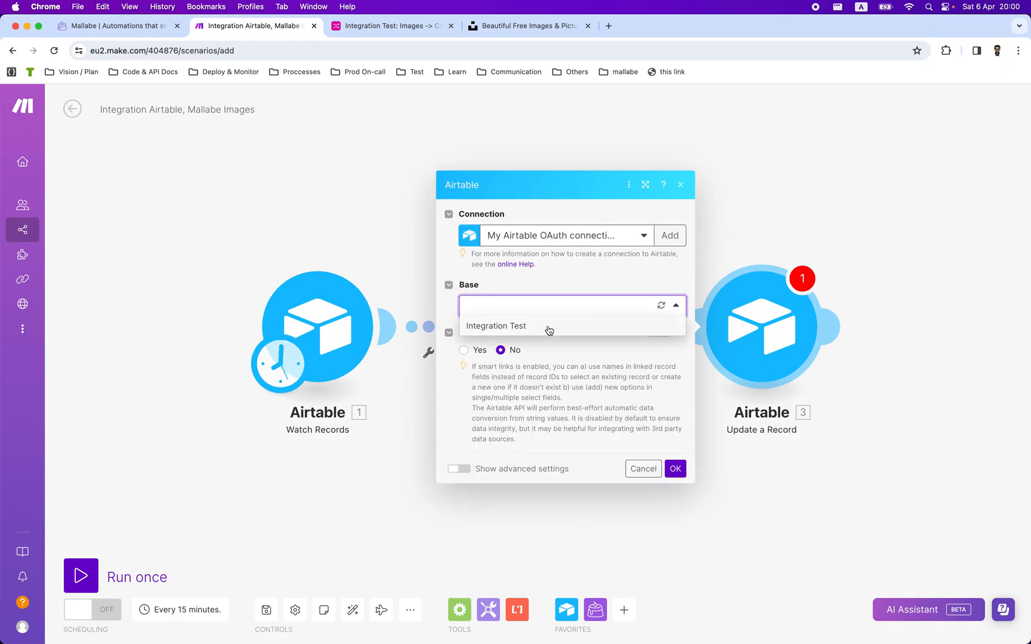
{"action": "left_click", "coordinate": [549, 327]}
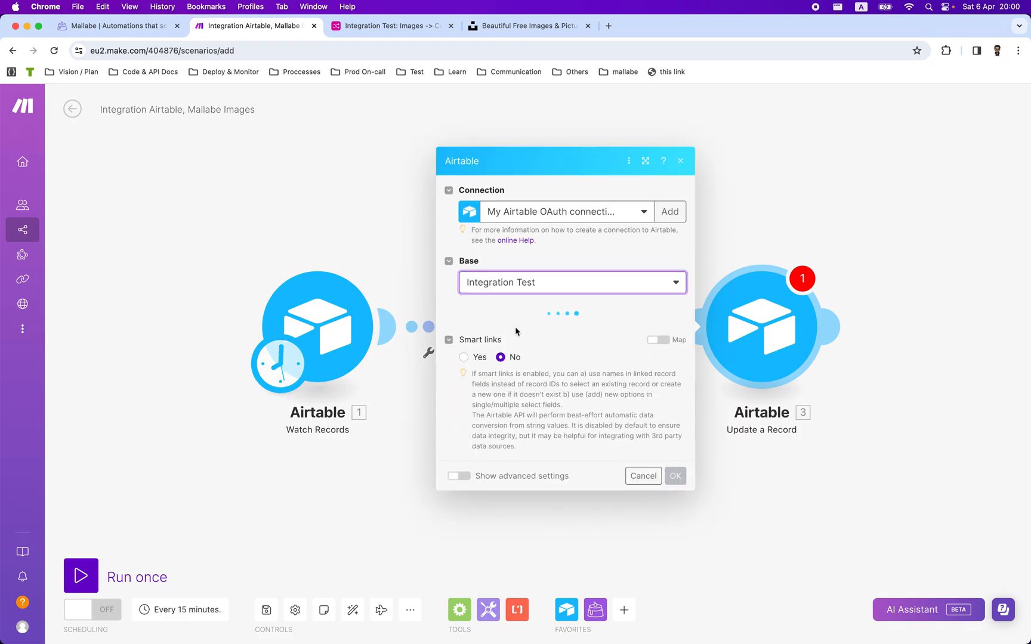
{"action": "left_click", "coordinate": [517, 332]}
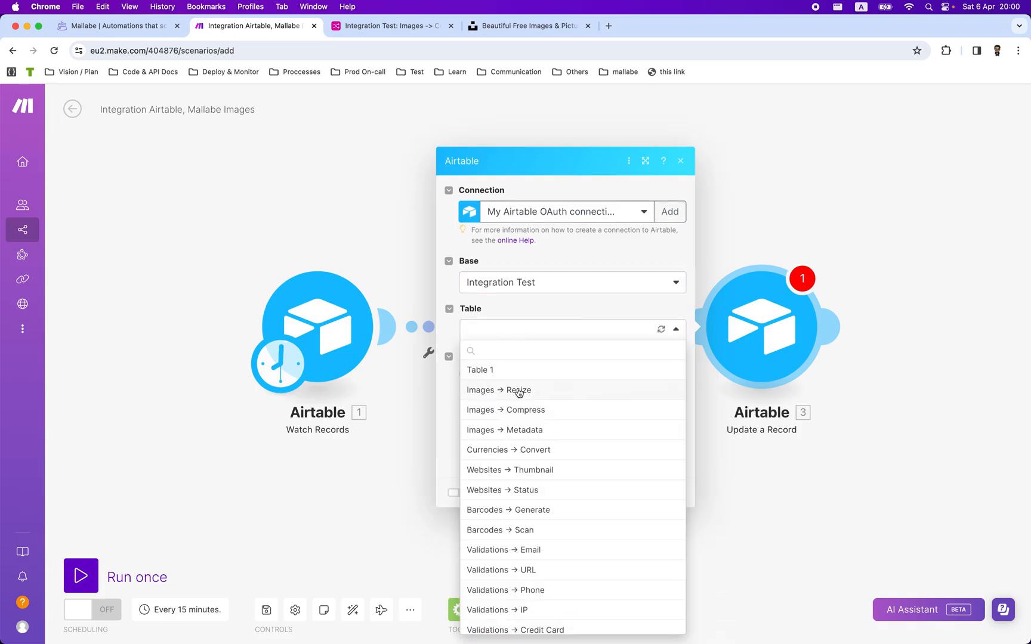
{"action": "left_click", "coordinate": [521, 410]}
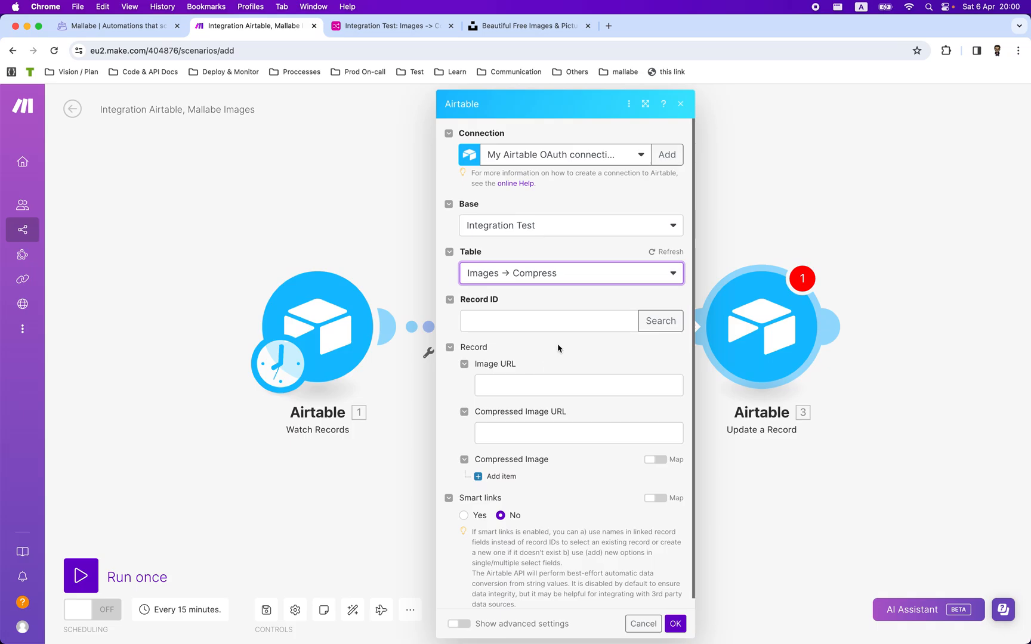
Step: Map Record ID to the watched record's ID and Compressed Image URL to the Mallabe Images output, and save the update module
{"action": "left_click", "coordinate": [505, 322]}
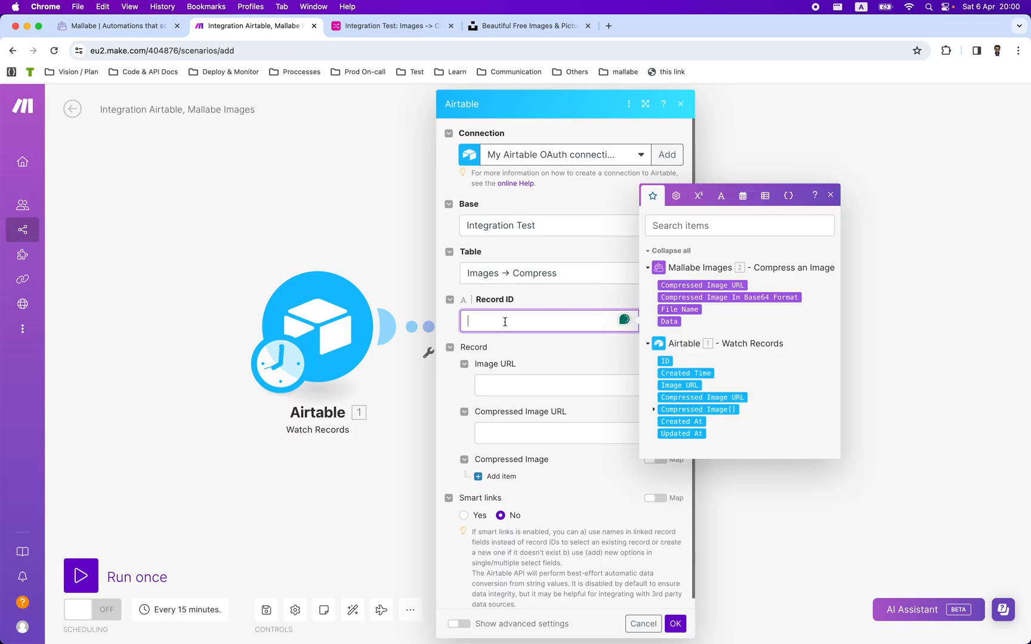
{"action": "left_click", "coordinate": [662, 361]}
{"action": "left_click", "coordinate": [609, 364]}
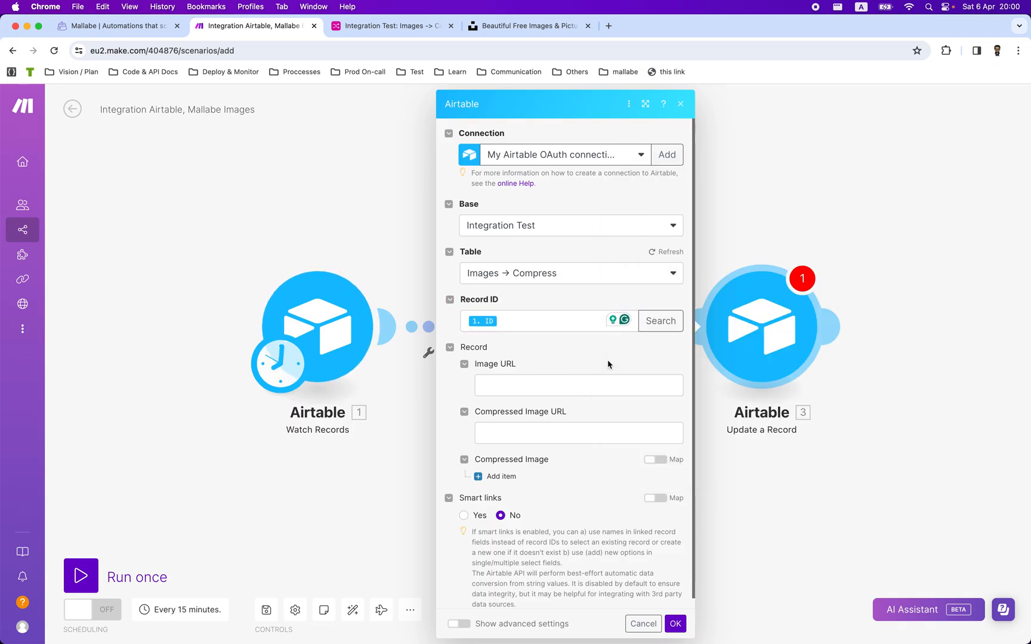
{"action": "left_click", "coordinate": [502, 430]}
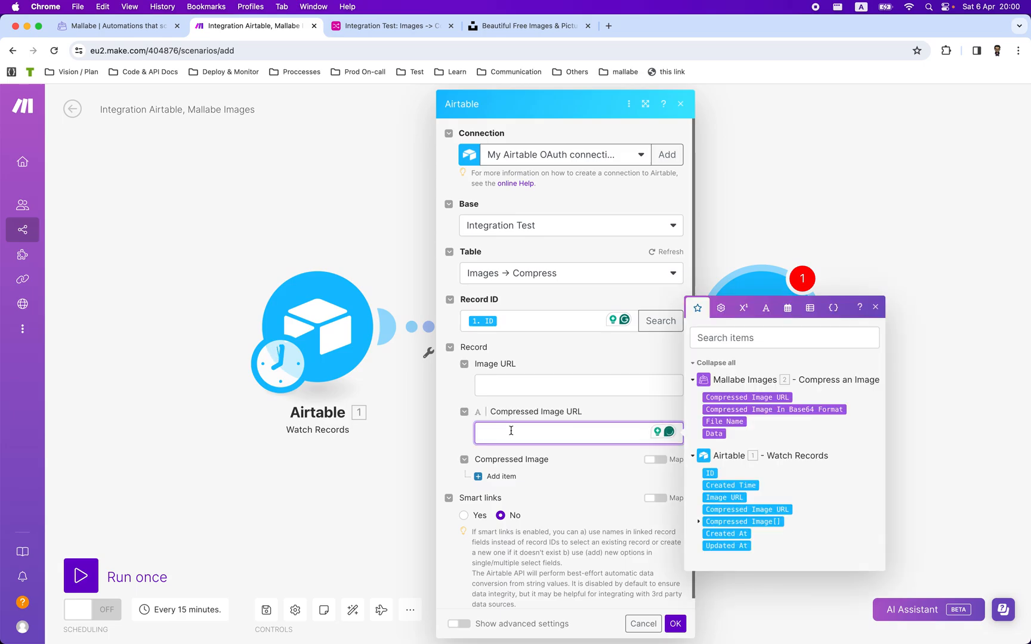
{"action": "left_click", "coordinate": [751, 397]}
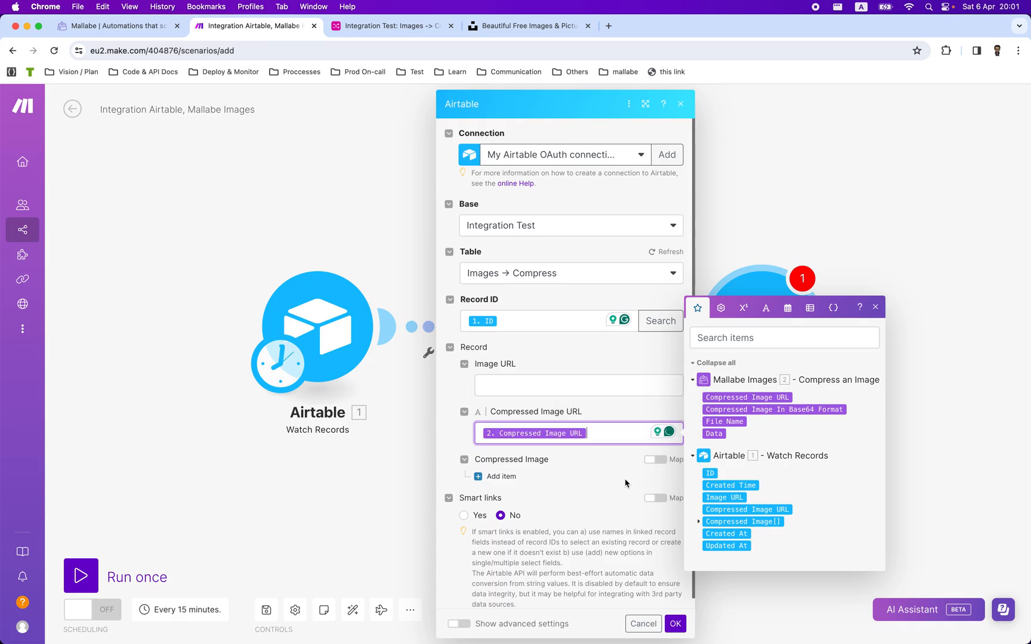
{"action": "scroll", "coordinate": [625, 482], "scroll_direction": "down", "scroll_amount": 1}
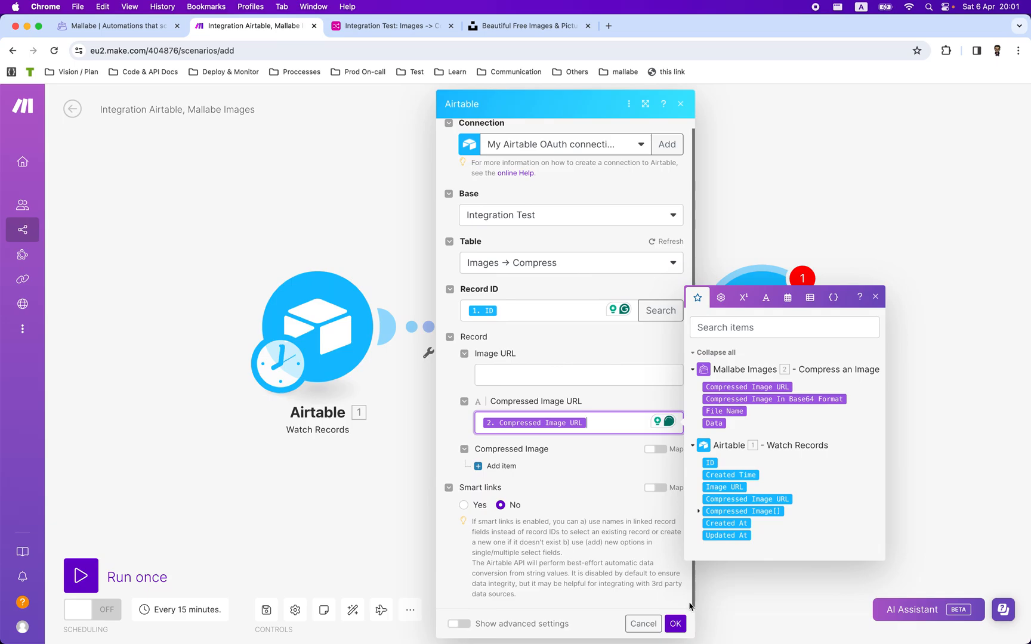
{"action": "left_click", "coordinate": [675, 624]}
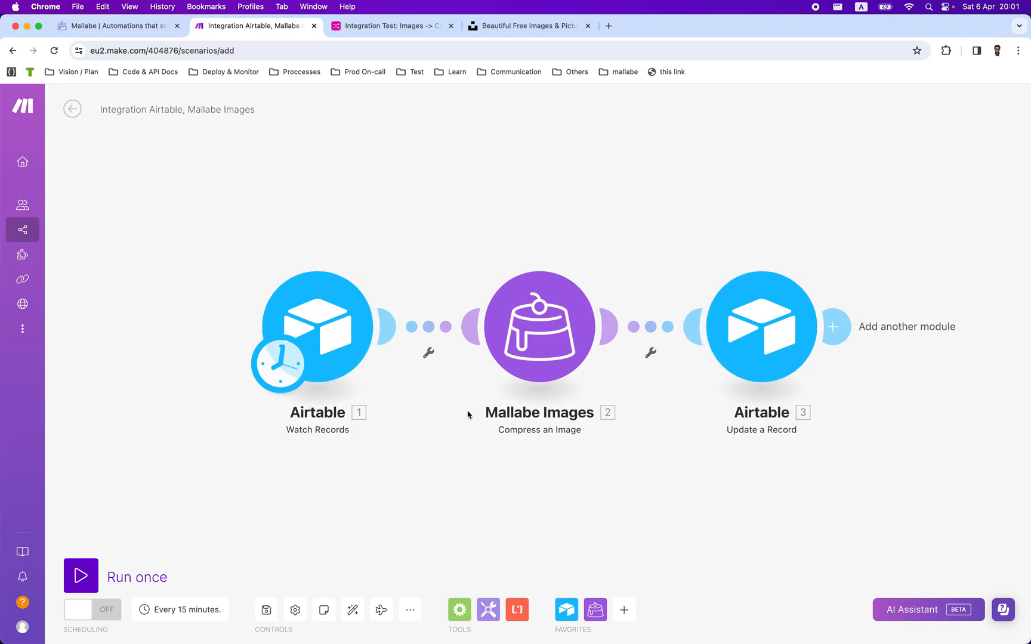
Step: Run the scenario once and inspect the Airtable trigger's execution details
{"action": "left_click", "coordinate": [82, 576]}
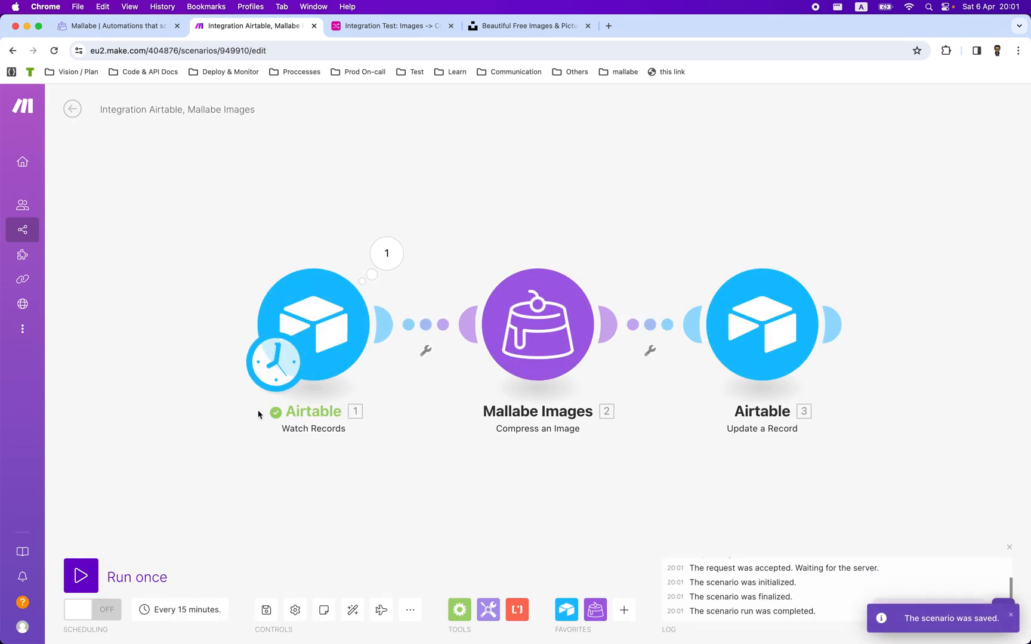
{"action": "left_click", "coordinate": [387, 253]}
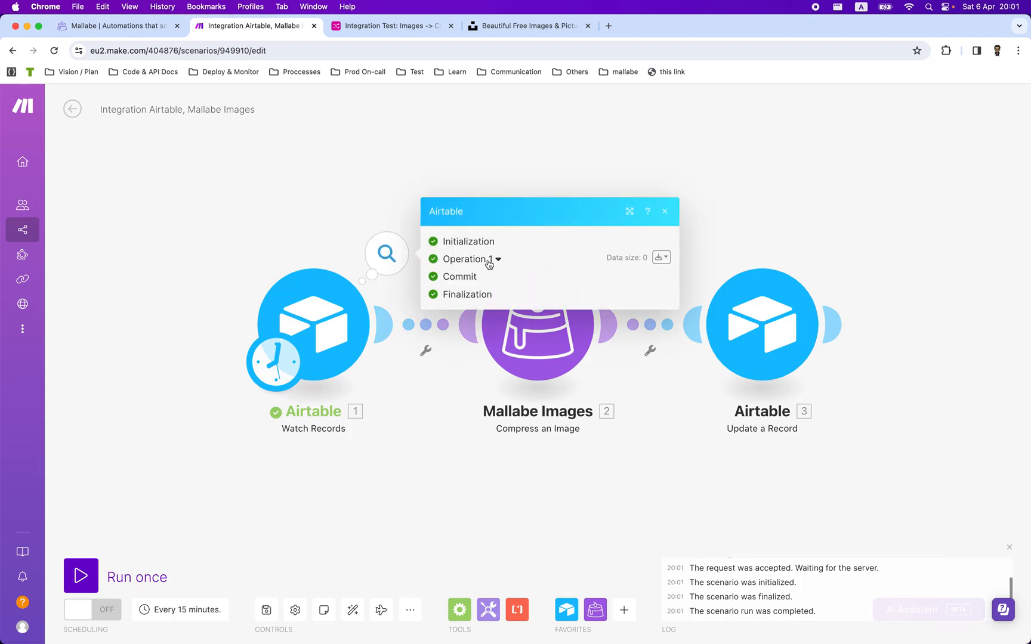
{"action": "left_click", "coordinate": [394, 227]}
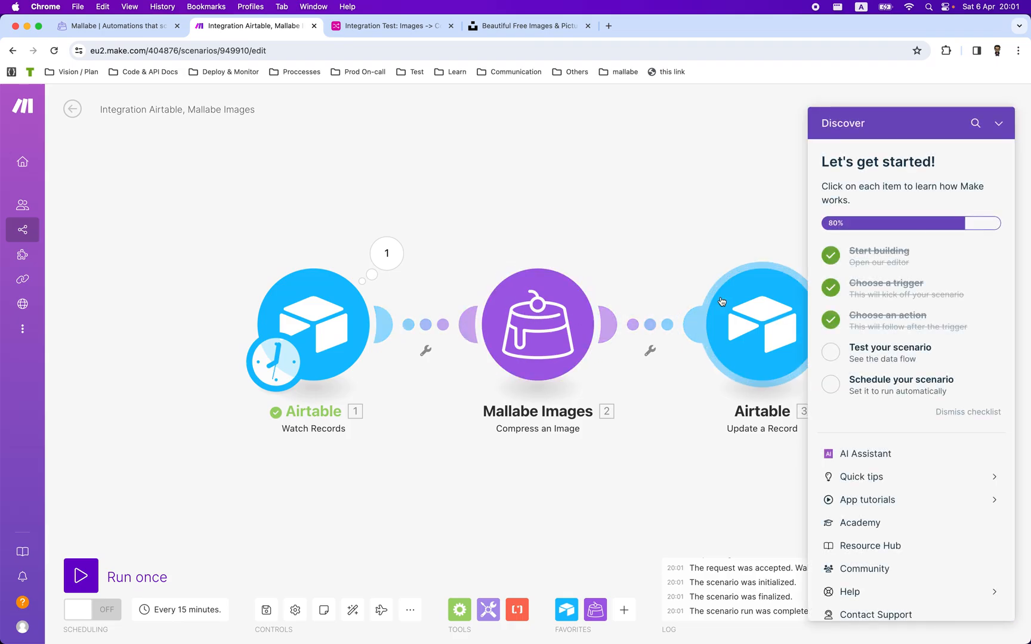
{"action": "left_click", "coordinate": [998, 124]}
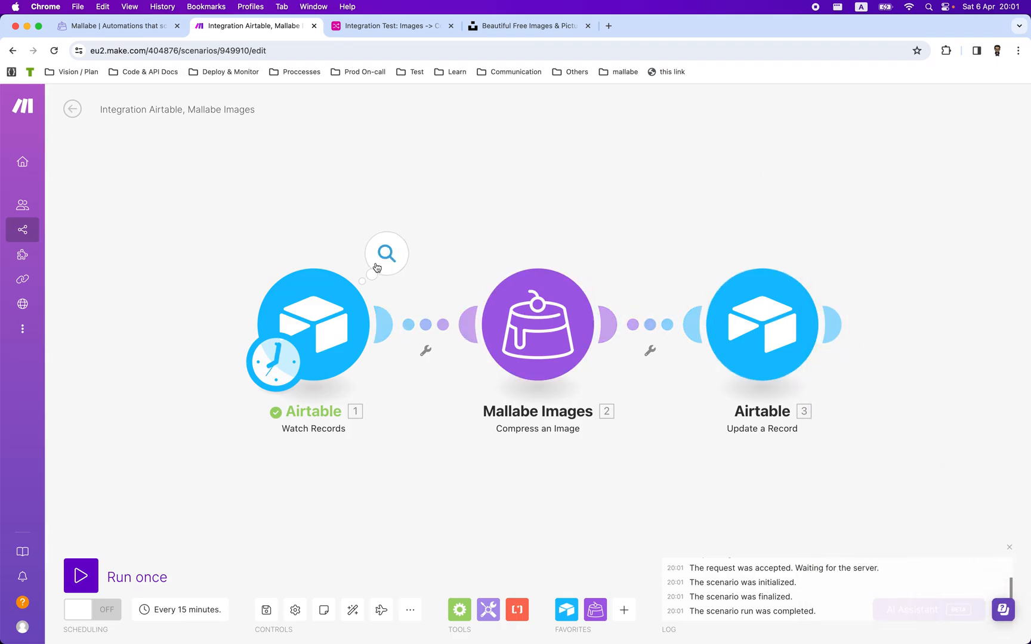
Step: After checking the Airtable table, open the cave photo on Unsplash and copy its image address
{"action": "left_click", "coordinate": [394, 27]}
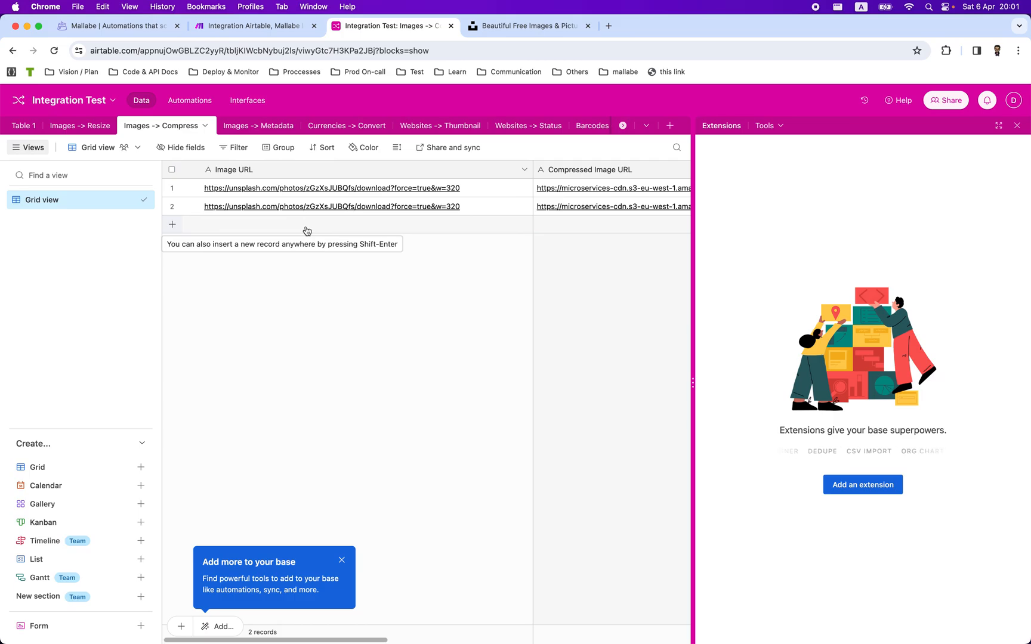
{"action": "left_click", "coordinate": [511, 29]}
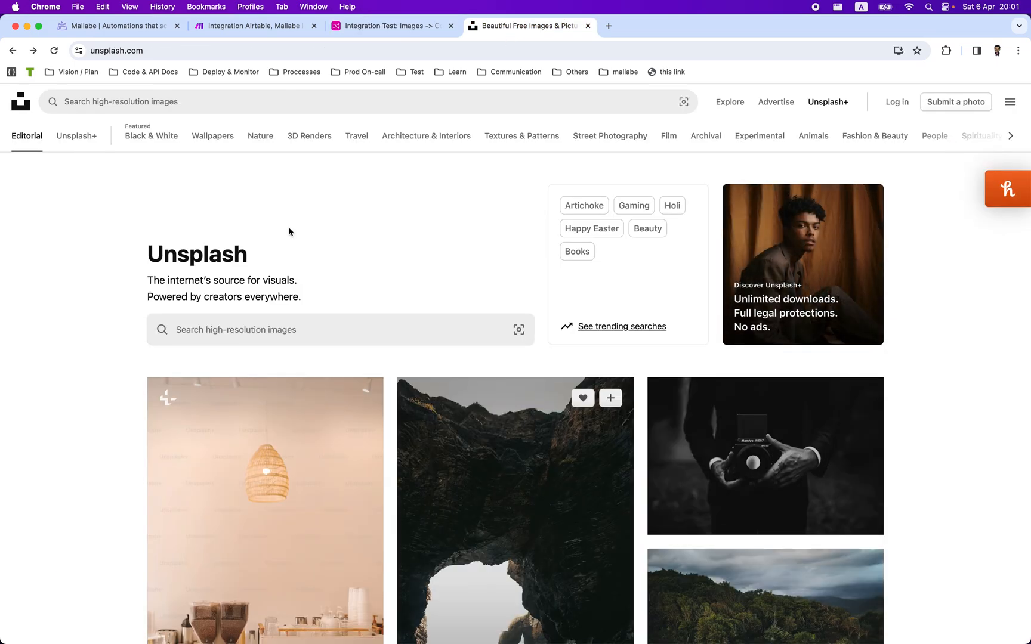
{"action": "left_click", "coordinate": [505, 413]}
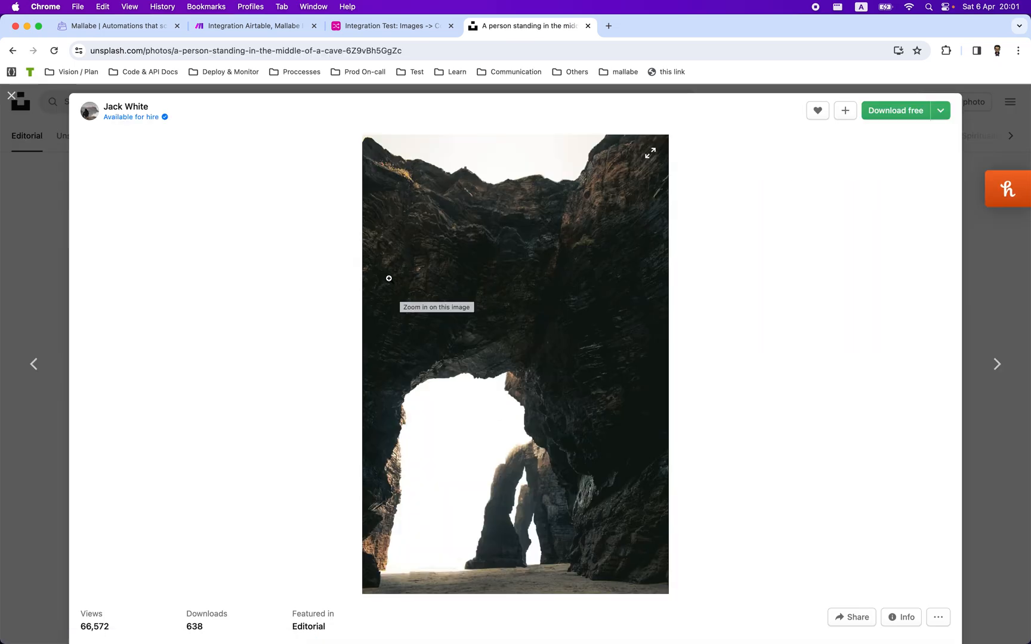
{"action": "right_click", "coordinate": [569, 234]}
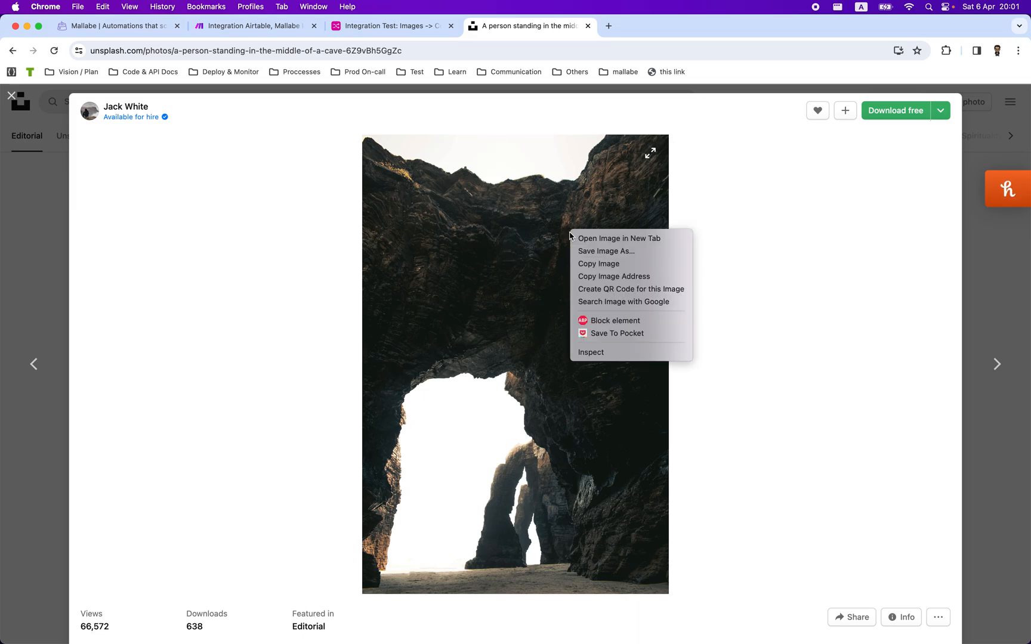
{"action": "left_click", "coordinate": [594, 277]}
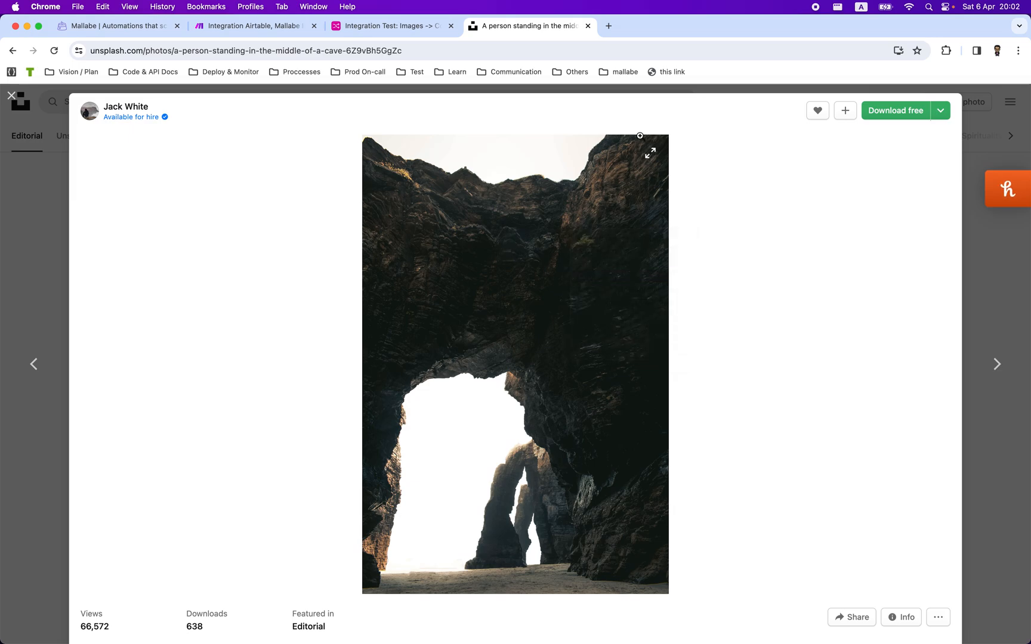
Step: Paste the copied image address into the browser's address field as a check, and undo the paste
{"action": "left_click", "coordinate": [423, 45]}
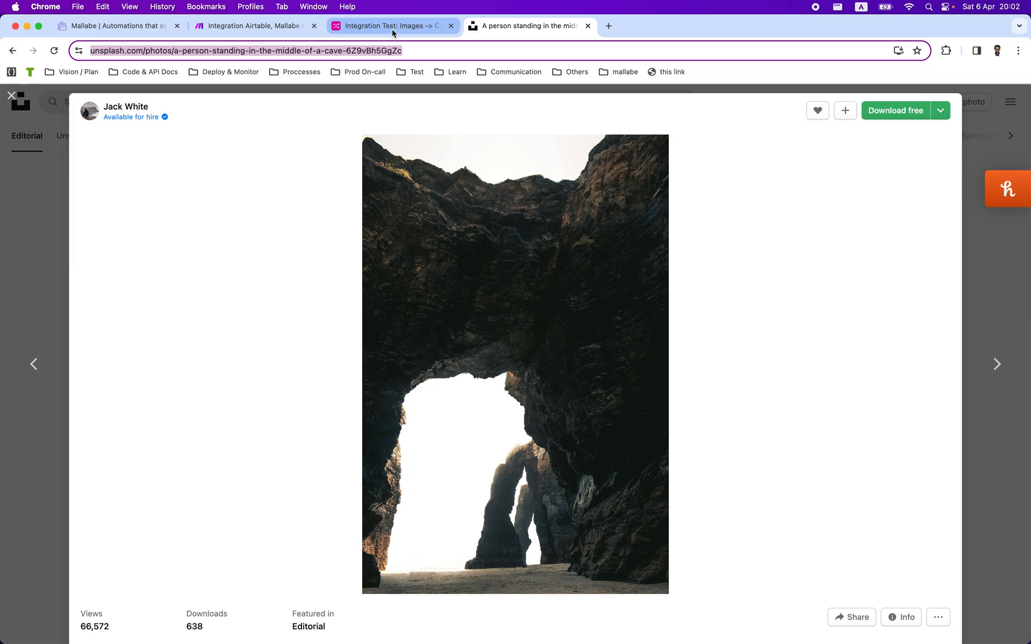
{"action": "key", "text": "super+v"}
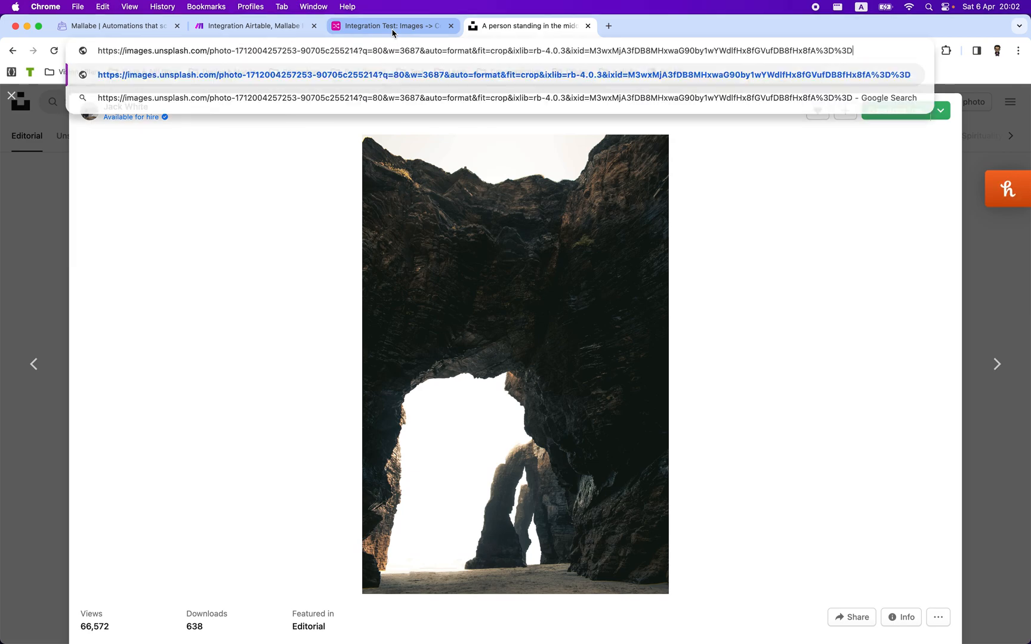
{"action": "key", "text": "super+z"}
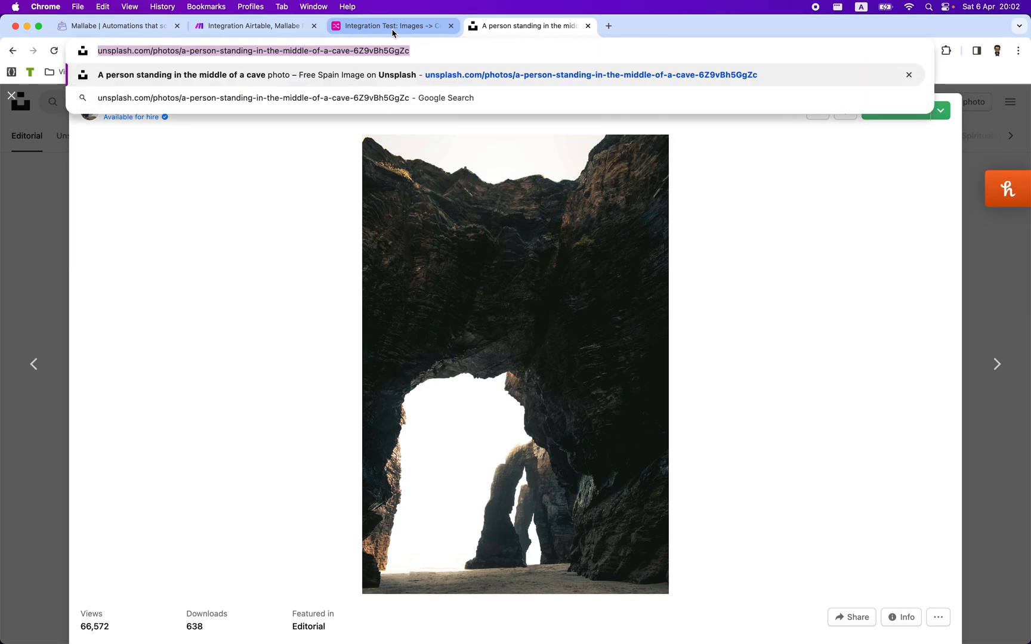
Step: Add a third record to Airtable's Images -> Compress table with the copied Unsplash image address as its Image URL
{"action": "left_click", "coordinate": [417, 49]}
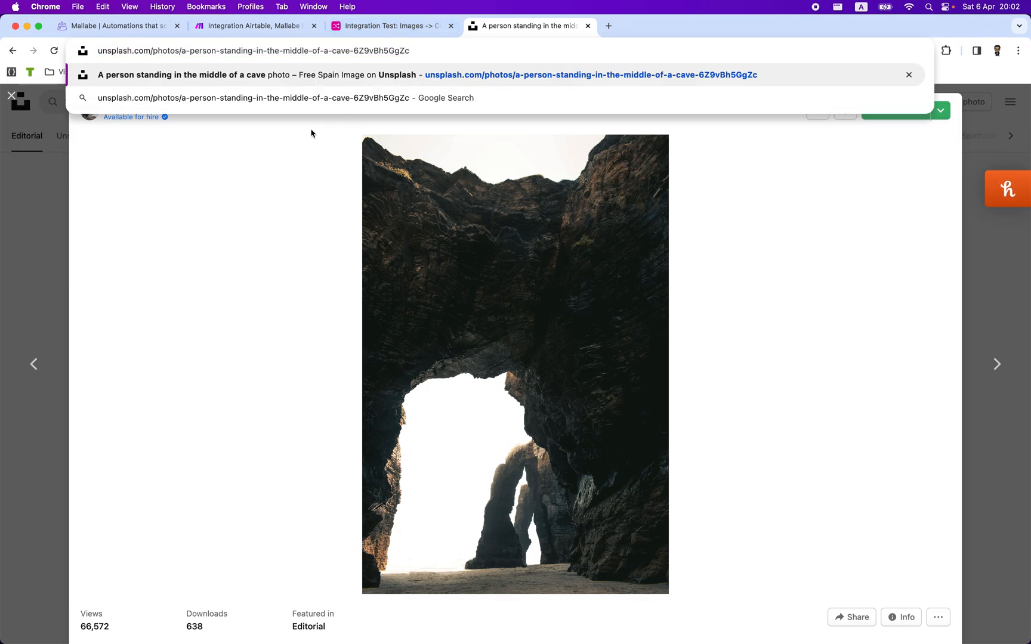
{"action": "left_click", "coordinate": [341, 30]}
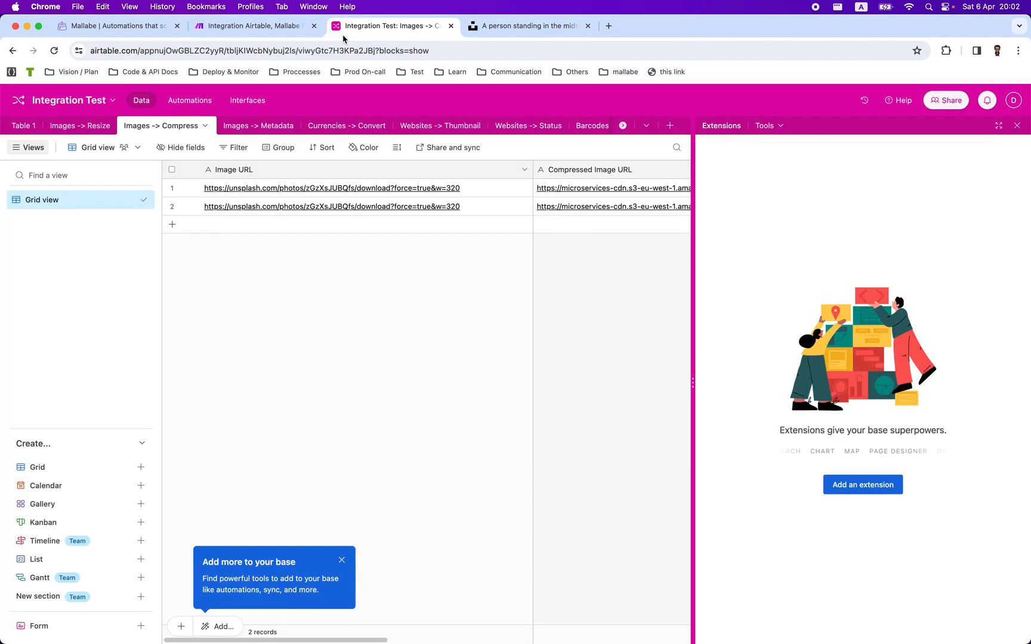
{"action": "left_click", "coordinate": [287, 225]}
{"action": "key", "text": "cmd+v"}
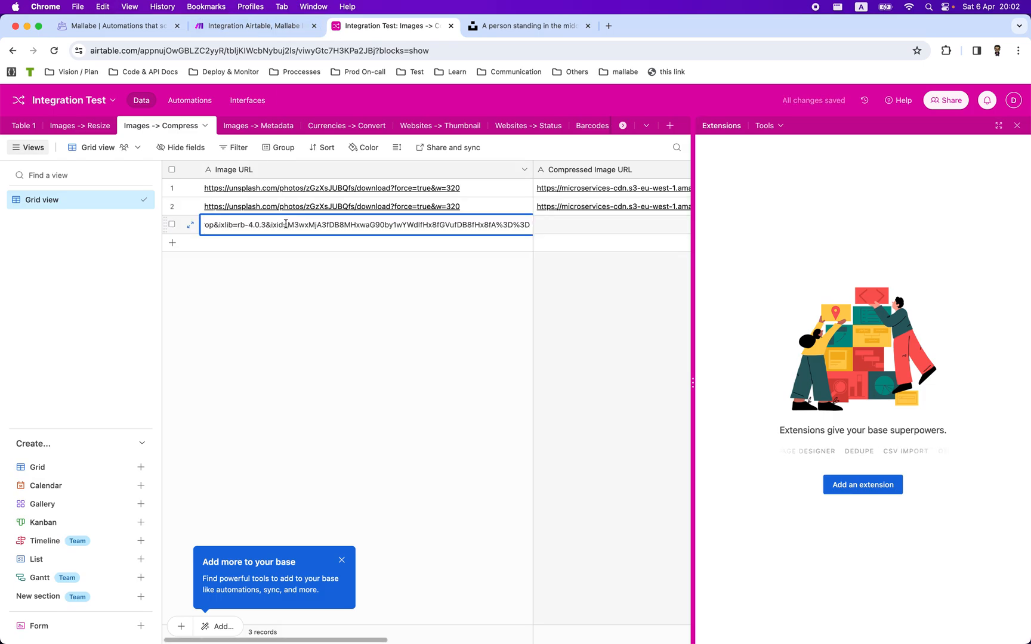
{"action": "left_click", "coordinate": [295, 268]}
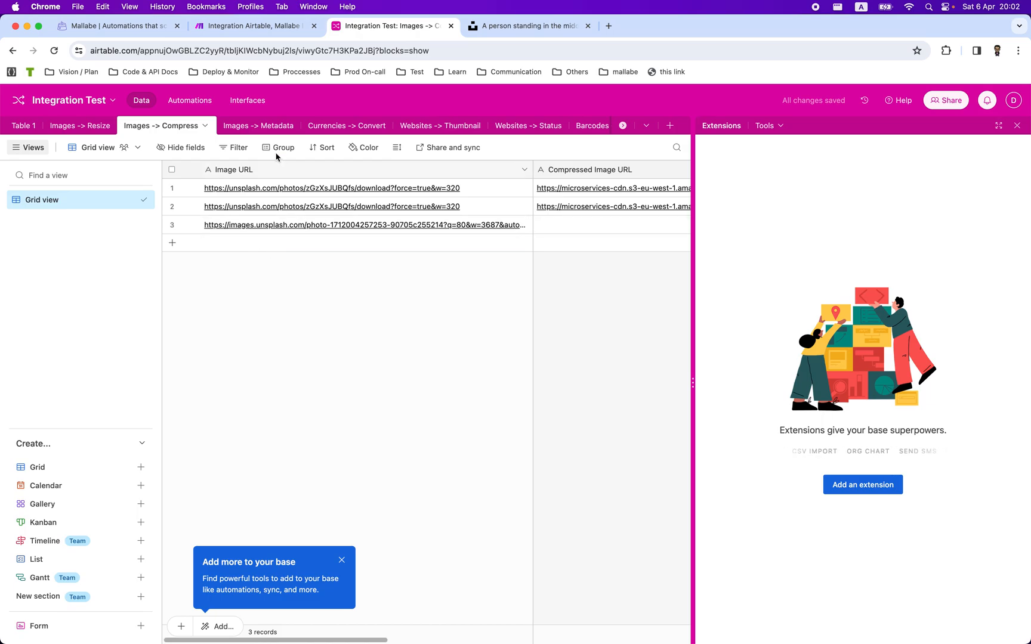
Step: Run the Make scenario once and check the third record's Compressed Image URL in the Airtable table
{"action": "left_click", "coordinate": [246, 27]}
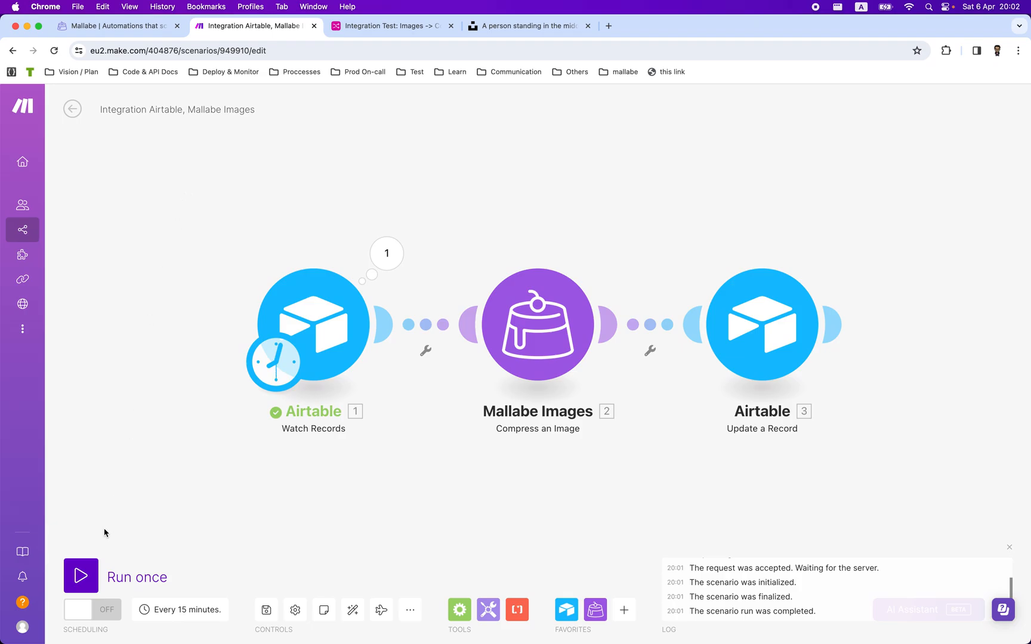
{"action": "left_click", "coordinate": [85, 577]}
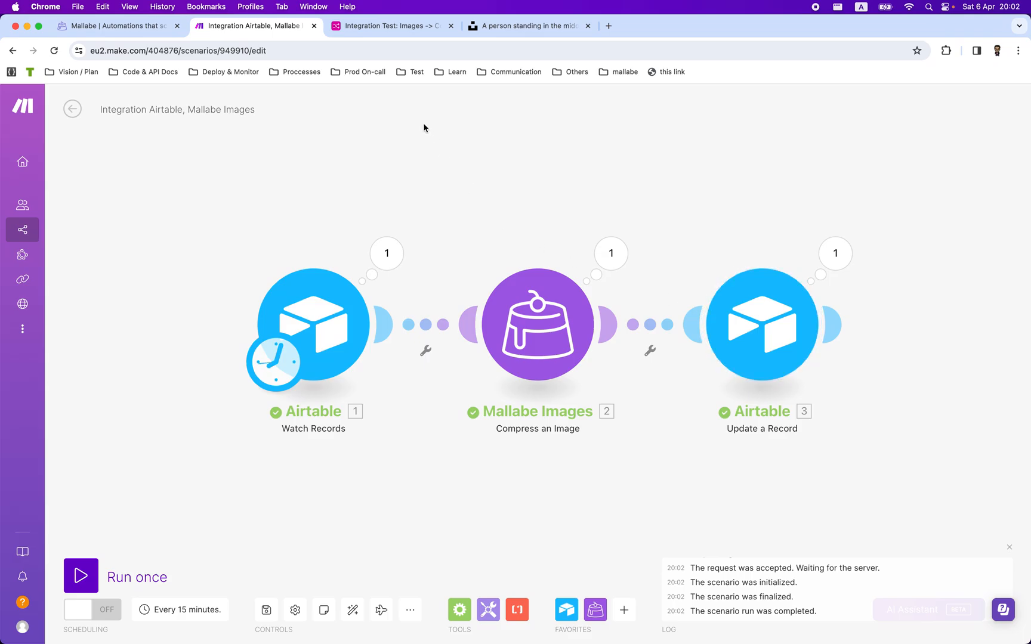
{"action": "left_click", "coordinate": [395, 28]}
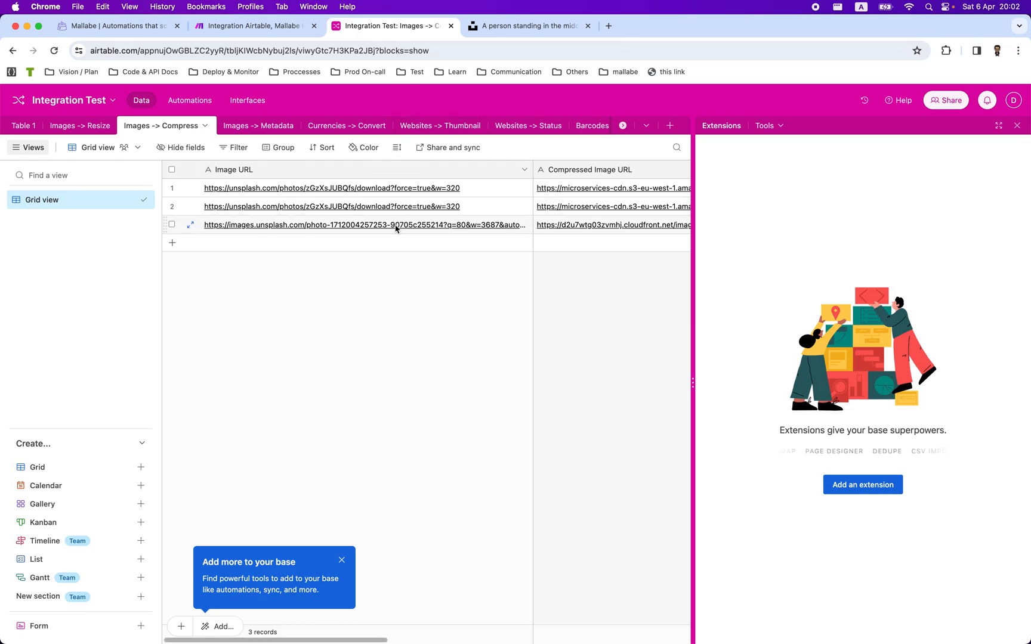
{"action": "scroll", "coordinate": [395, 228], "scroll_direction": "right", "scroll_amount": 2}
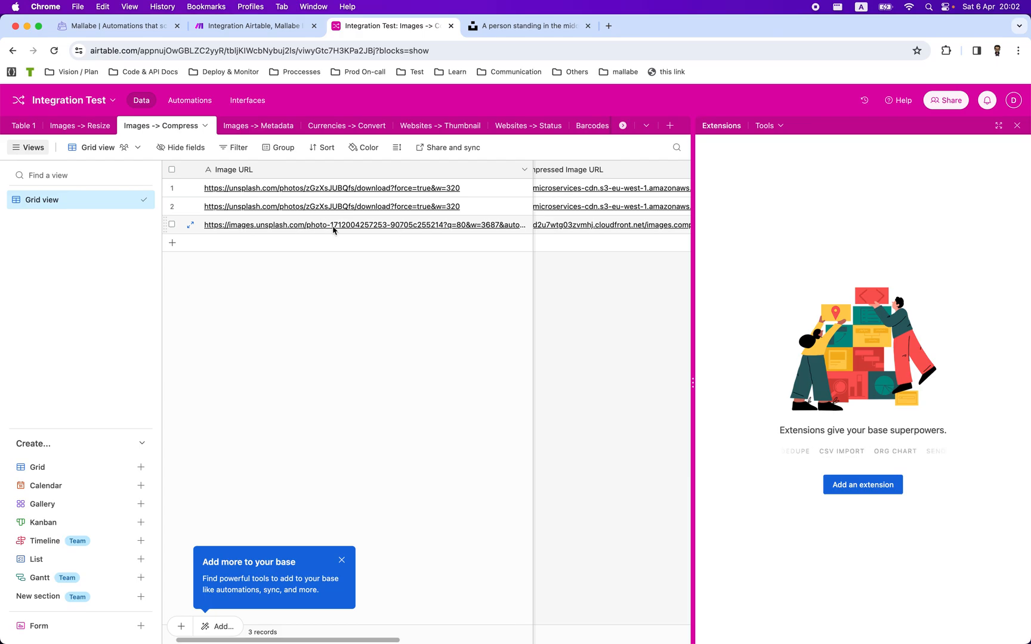
{"action": "scroll", "coordinate": [565, 210], "scroll_direction": "left", "scroll_amount": 2}
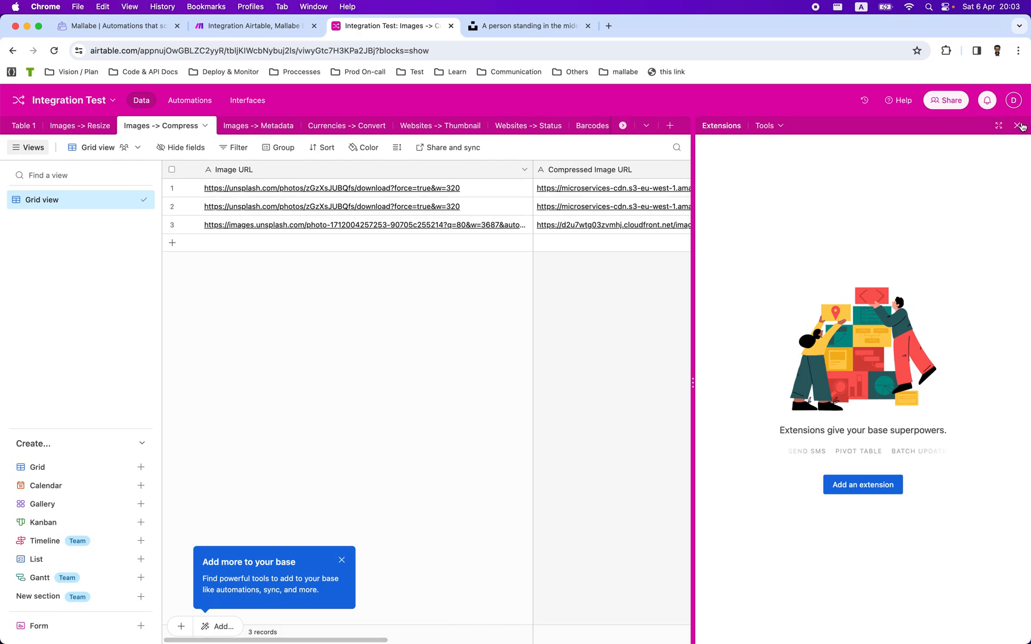
Step: With the Extensions pane hidden, open the third record's compressed image link to inspect the picture, and return to the Make scenario
{"action": "left_click", "coordinate": [722, 126]}
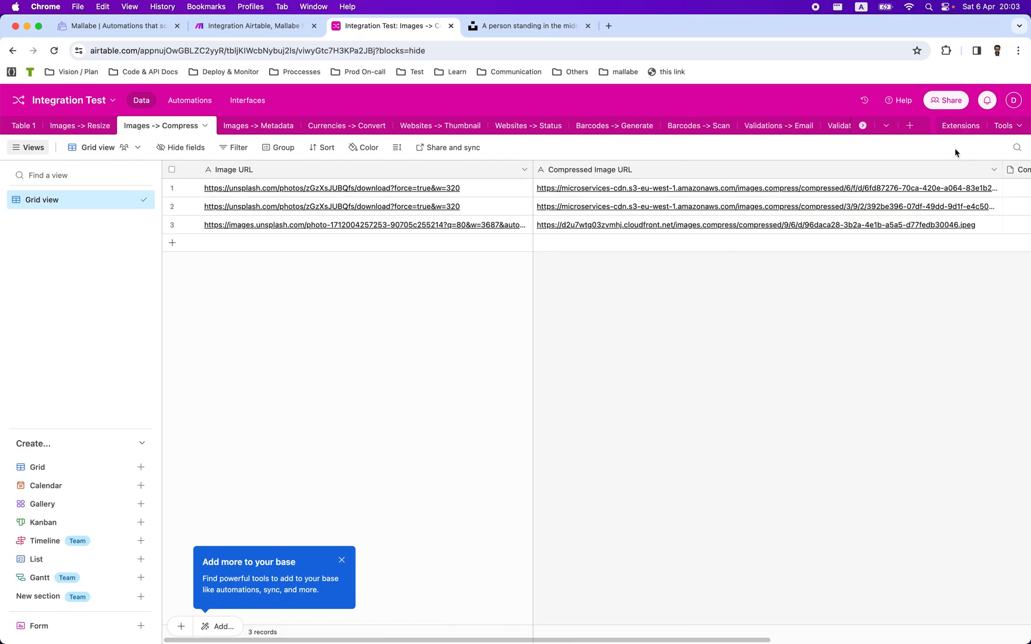
{"action": "left_click", "coordinate": [762, 228]}
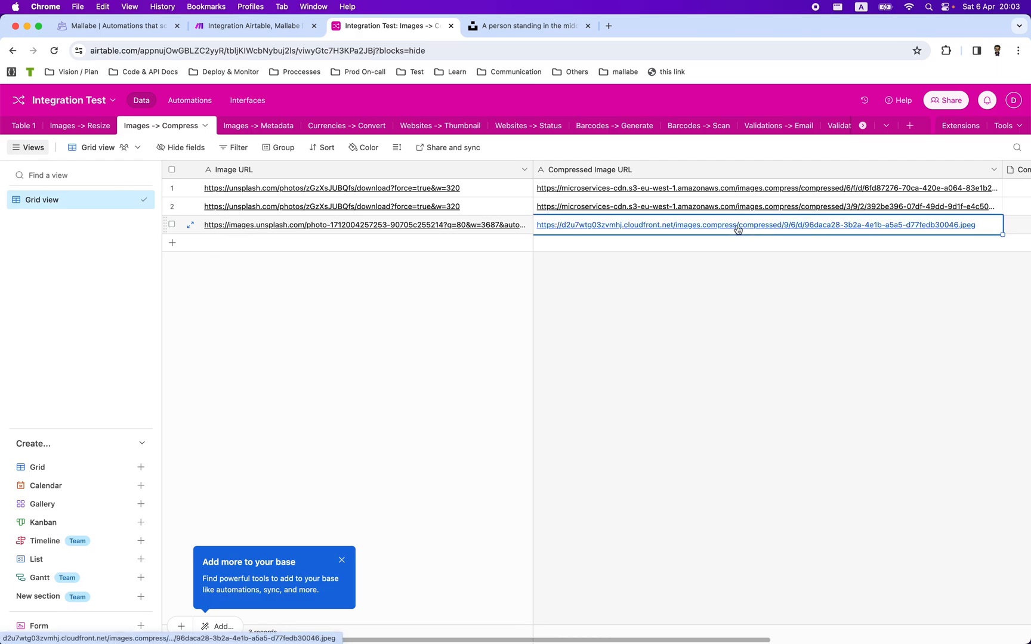
{"action": "left_click", "coordinate": [738, 227]}
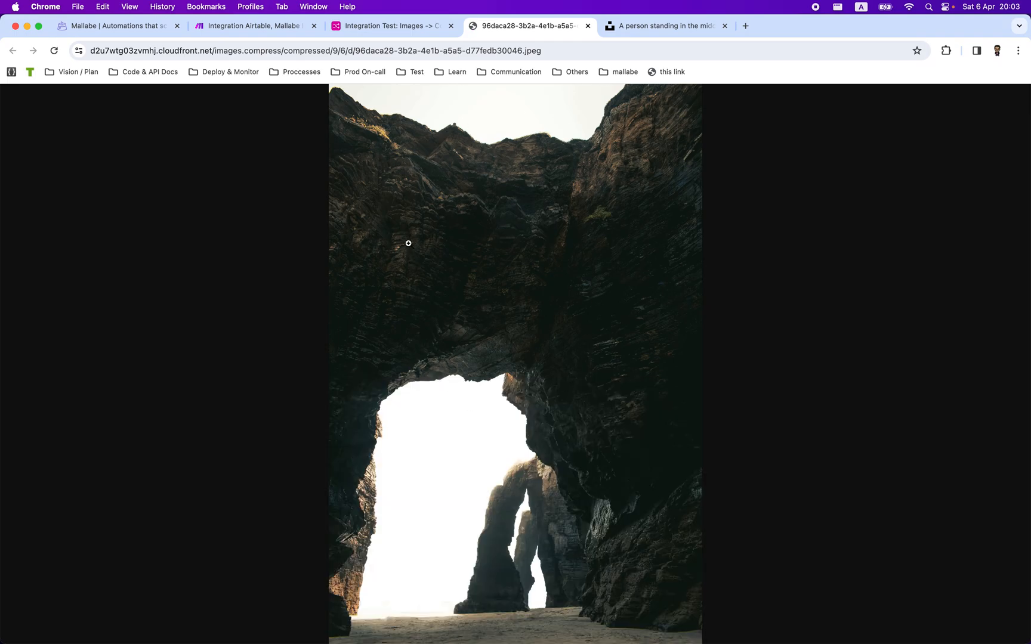
{"action": "left_click", "coordinate": [375, 27]}
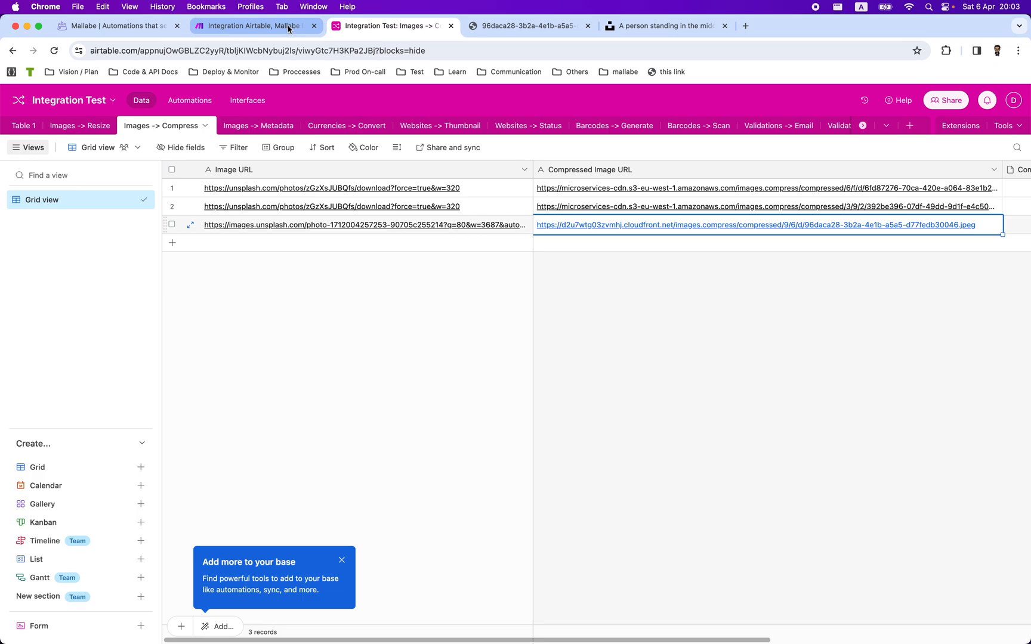
{"action": "left_click", "coordinate": [307, 31]}
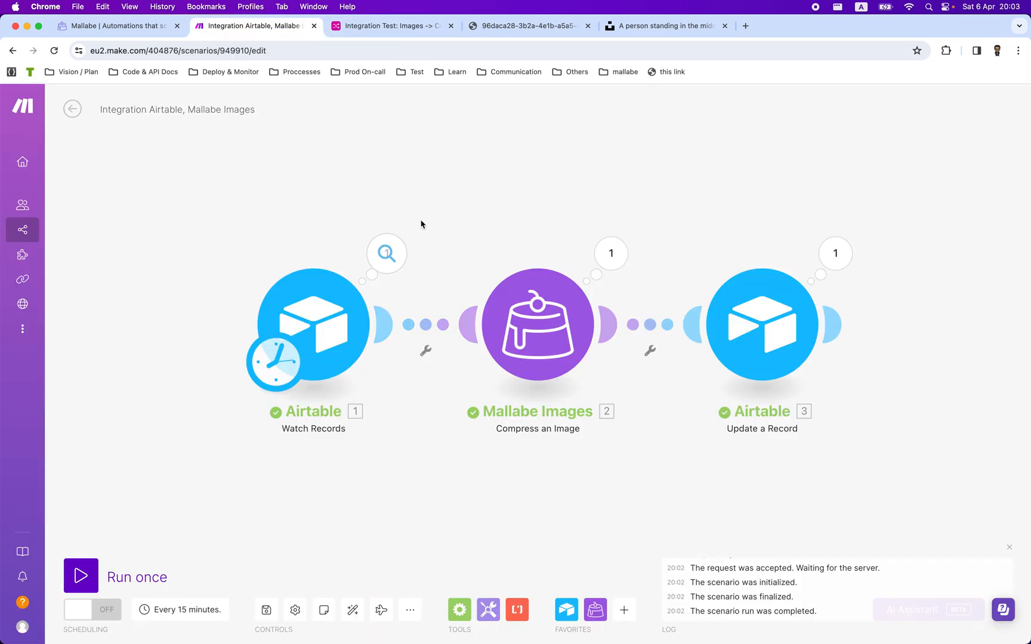